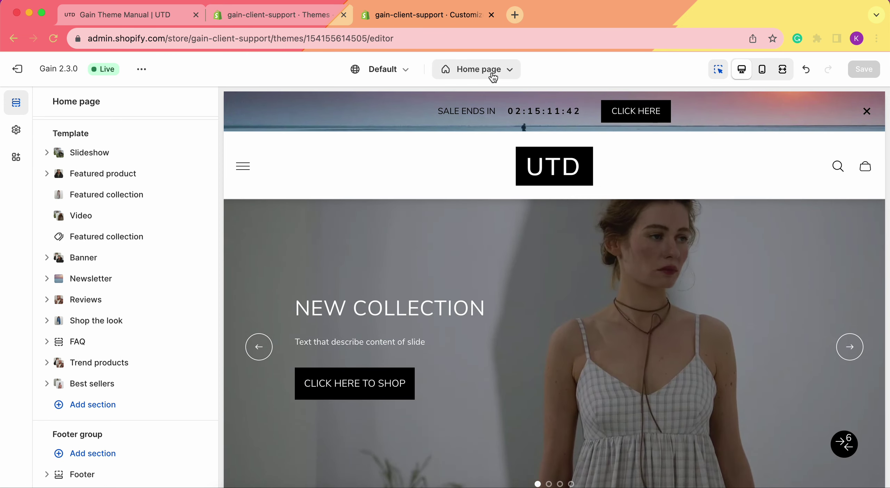
Add a Grid images section to the end of the home page template and open its settings
{"action": "left_click", "coordinate": [492, 73]}
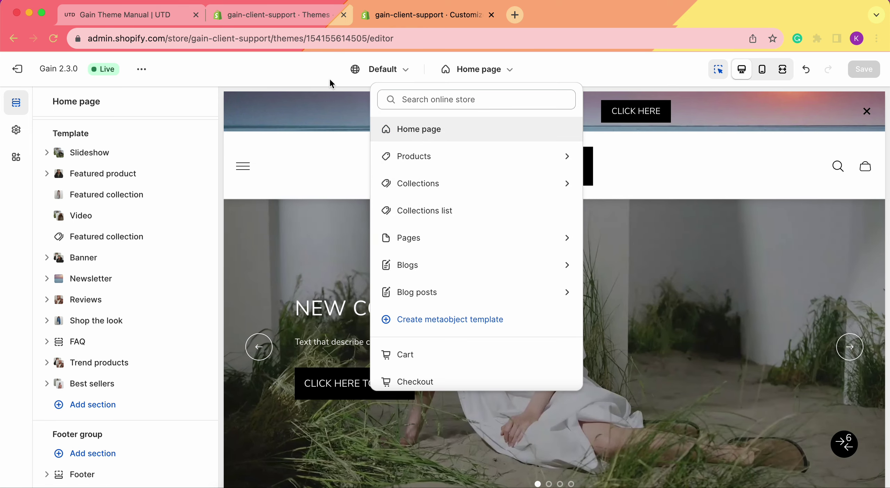
{"action": "left_click", "coordinate": [294, 69]}
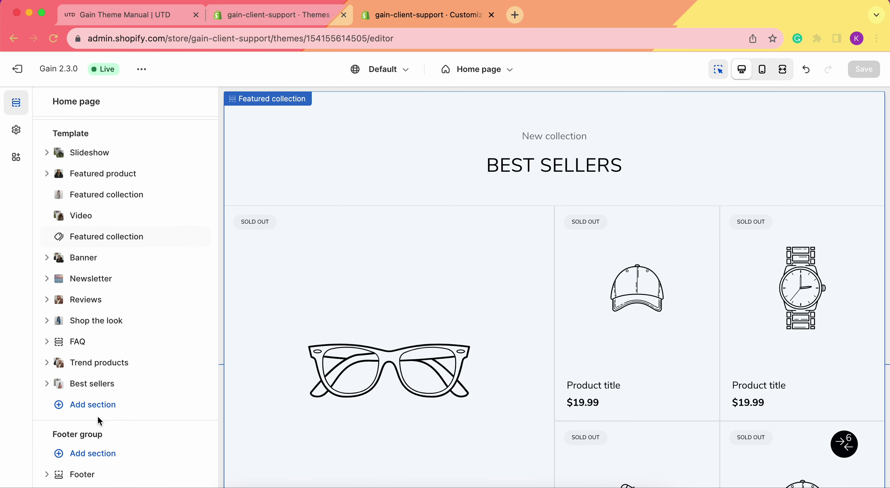
{"action": "left_click", "coordinate": [90, 410]}
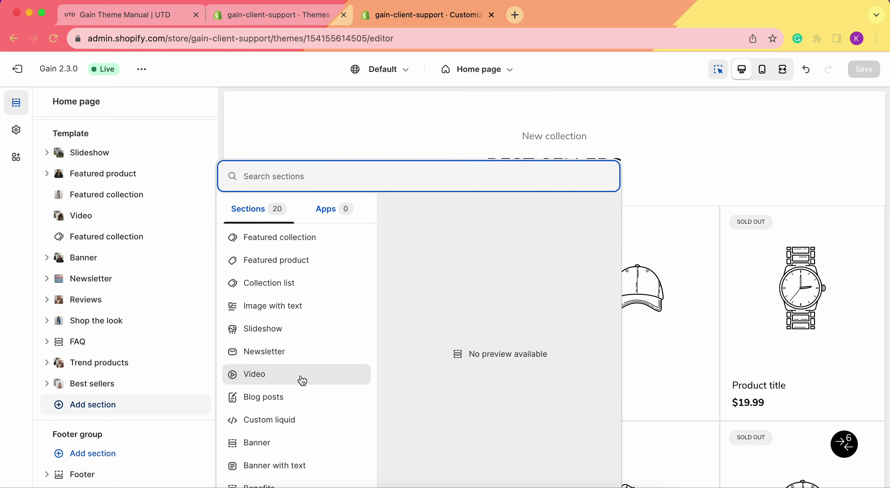
{"action": "scroll", "coordinate": [299, 378], "scroll_direction": "down", "scroll_amount": 2}
{"action": "scroll", "coordinate": [302, 379], "scroll_direction": "down", "scroll_amount": 2}
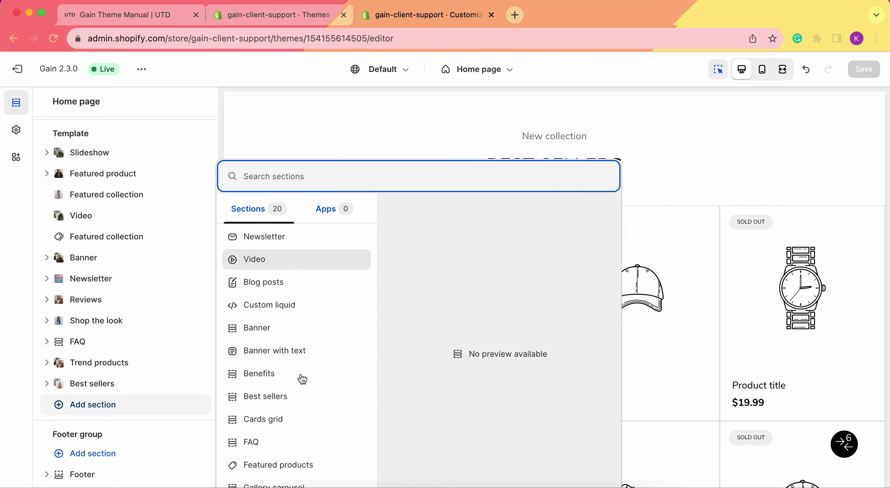
{"action": "scroll", "coordinate": [302, 379], "scroll_direction": "down", "scroll_amount": 3}
{"action": "scroll", "coordinate": [306, 390], "scroll_direction": "down", "scroll_amount": 1}
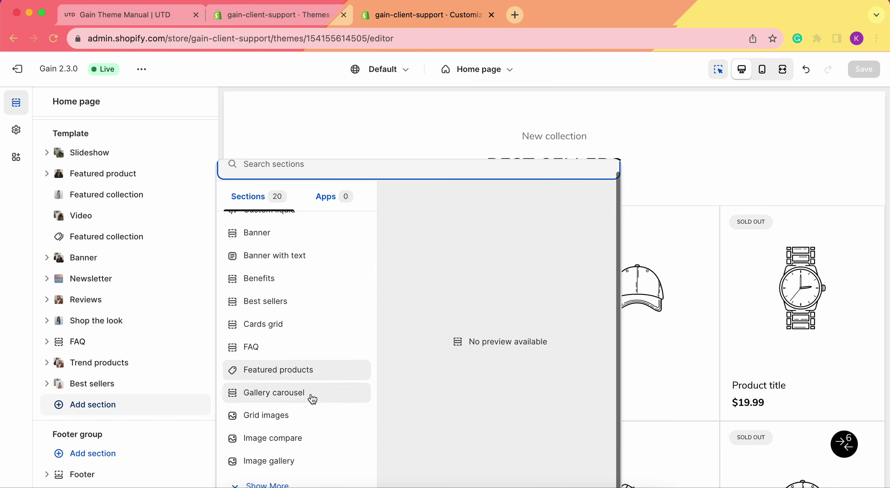
{"action": "left_click", "coordinate": [286, 421]}
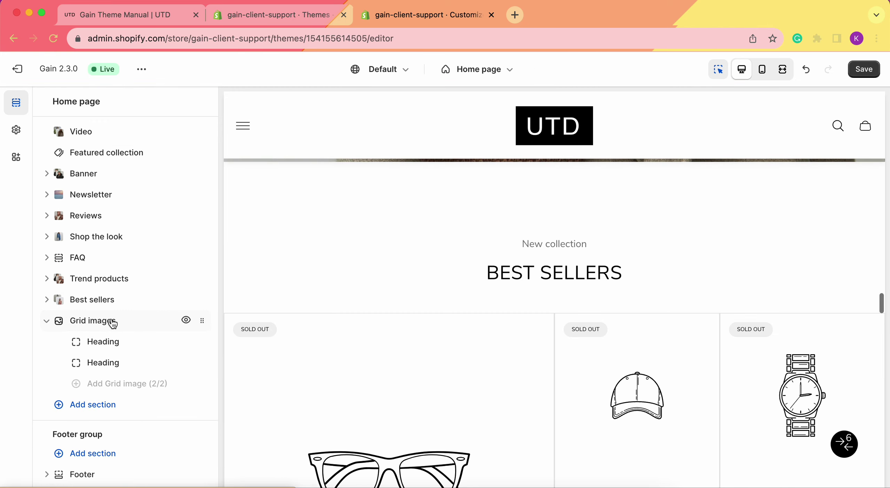
{"action": "left_click", "coordinate": [111, 318]}
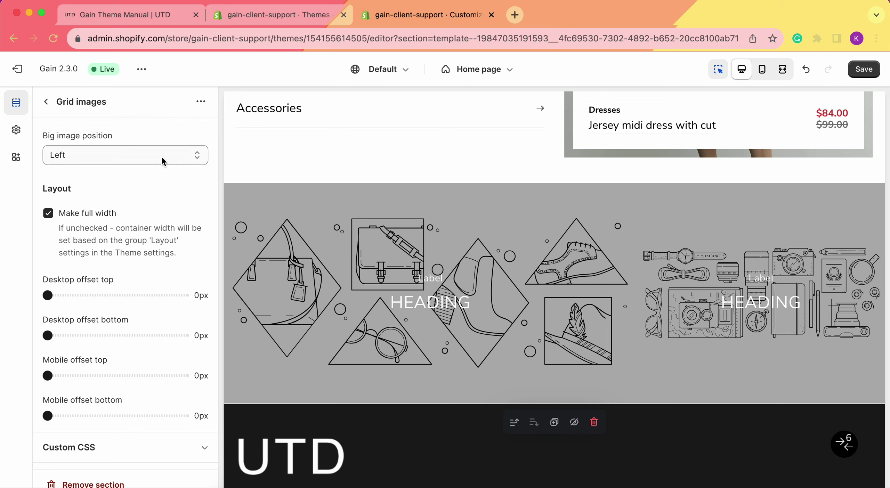
Try the Right big image position in the Grid images section and switch it back to Left
{"action": "left_click", "coordinate": [136, 152]}
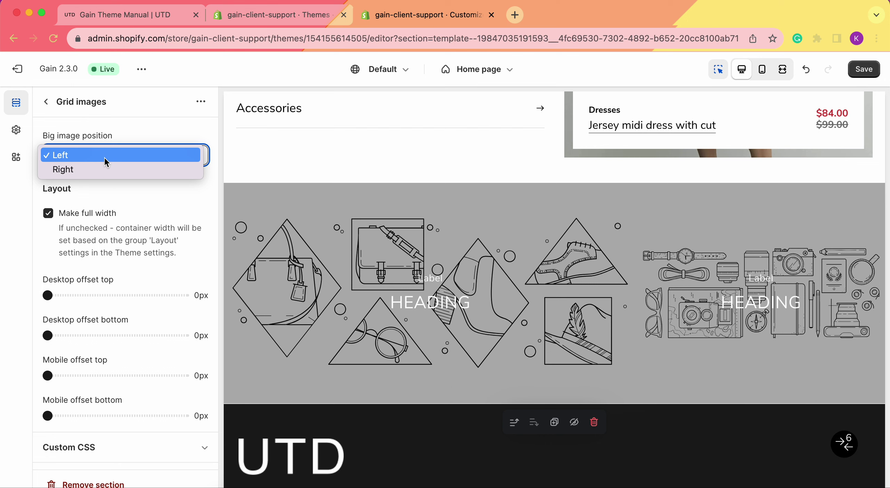
{"action": "left_click", "coordinate": [104, 169]}
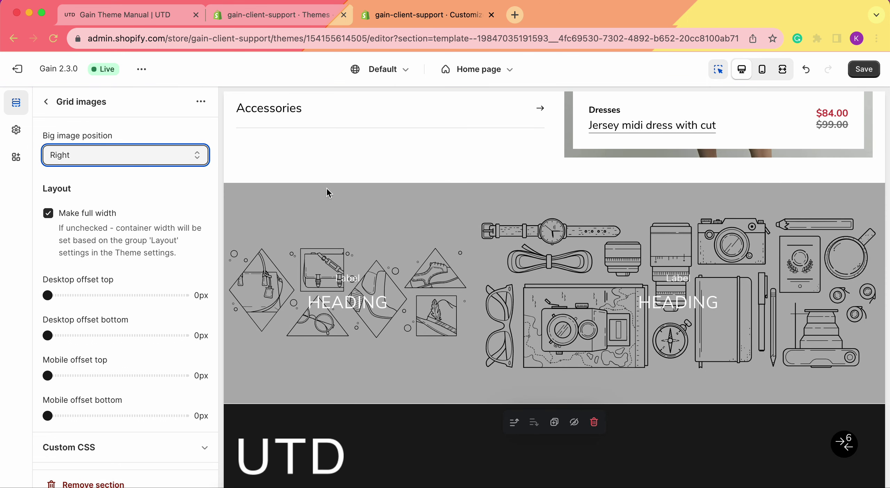
{"action": "left_click", "coordinate": [143, 163]}
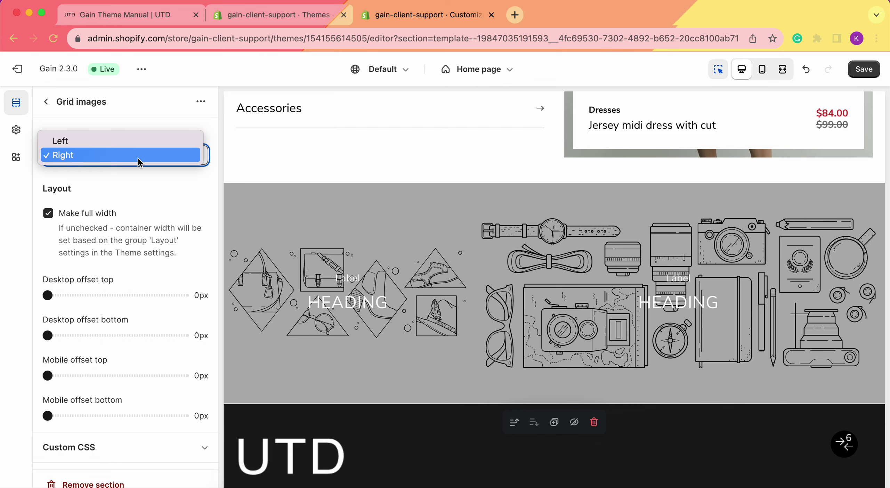
{"action": "left_click", "coordinate": [126, 141]}
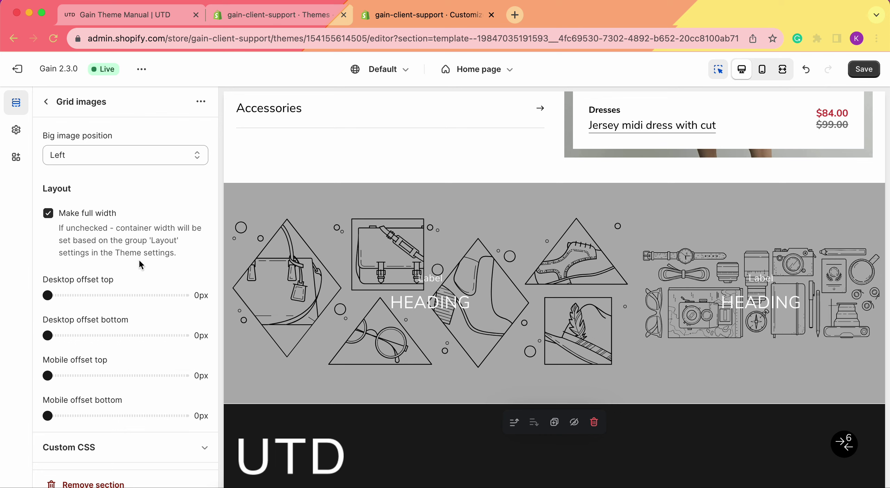
Check the container width in the theme settings' Layout group and return to the Grid images section
{"action": "left_click", "coordinate": [16, 129]}
{"action": "left_click", "coordinate": [101, 223]}
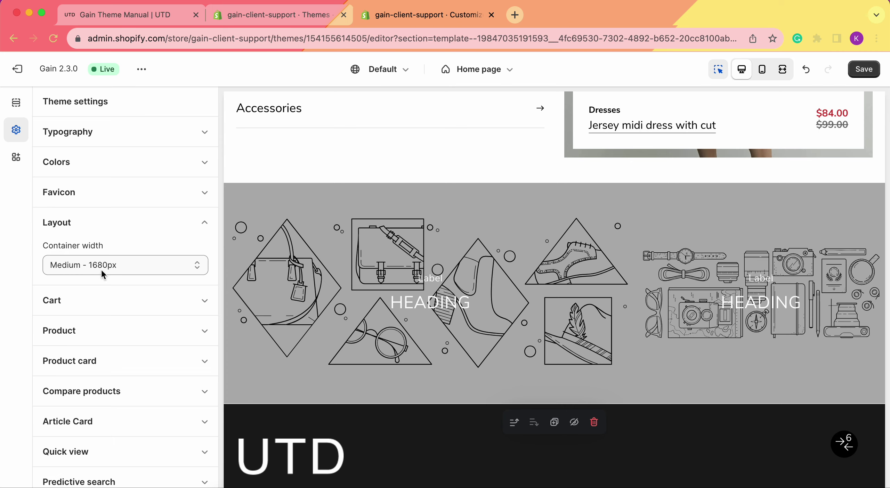
{"action": "left_click", "coordinate": [21, 107]}
Set the Grid images section's desktop offset top to 43px and check the spacing in the preview
{"action": "scroll", "coordinate": [105, 252], "scroll_direction": "down", "scroll_amount": 1}
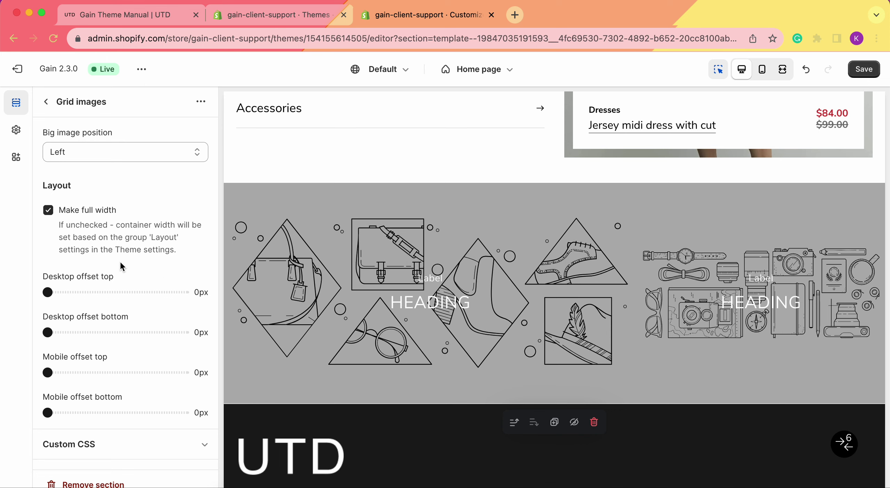
{"action": "scroll", "coordinate": [444, 197], "scroll_direction": "up", "scroll_amount": 3}
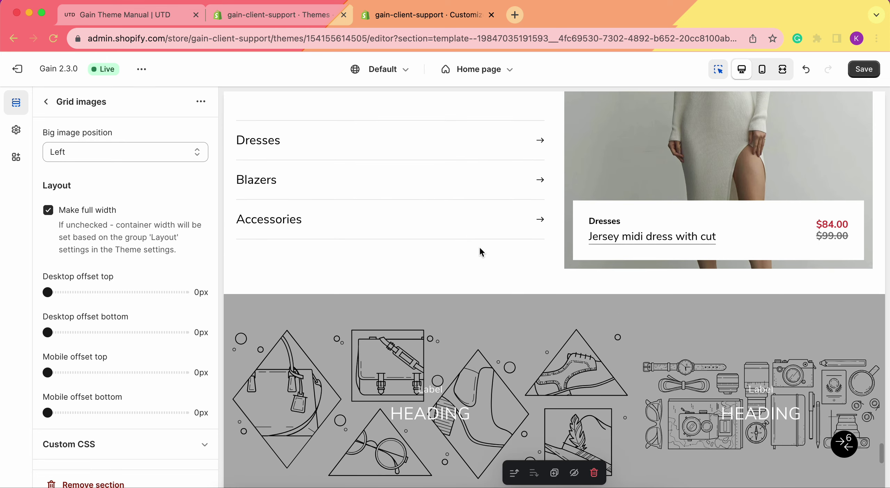
{"action": "scroll", "coordinate": [508, 193], "scroll_direction": "up", "scroll_amount": 3}
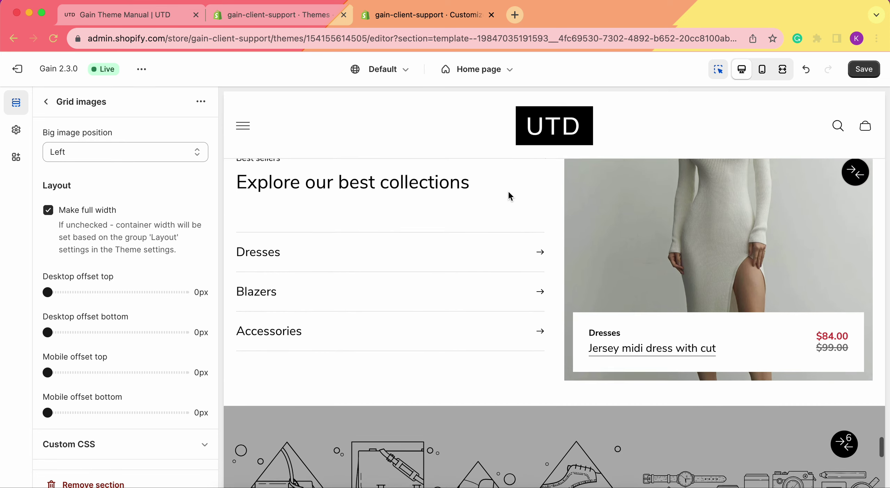
{"action": "scroll", "coordinate": [508, 193], "scroll_direction": "down", "scroll_amount": 5}
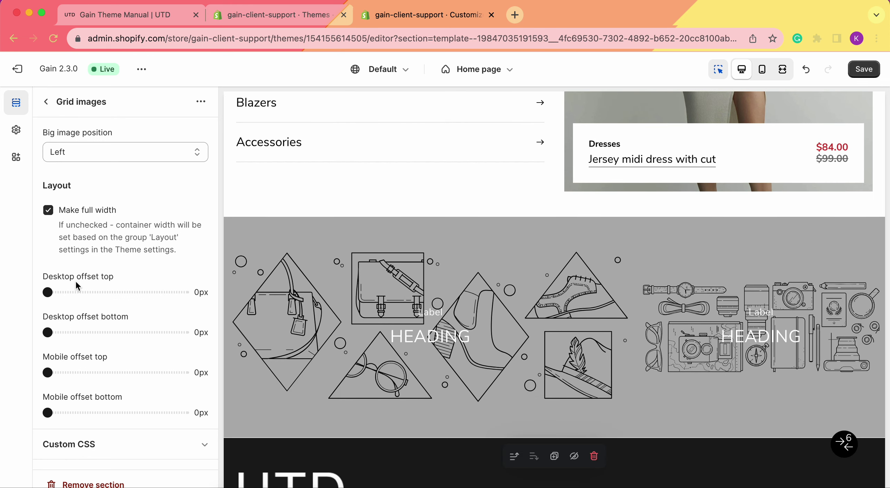
{"action": "left_click_drag", "start_coordinate": [51, 293], "coordinate": [104, 293]}
{"action": "scroll", "coordinate": [431, 276], "scroll_direction": "up", "scroll_amount": 5}
{"action": "scroll", "coordinate": [431, 276], "scroll_direction": "down", "scroll_amount": 3}
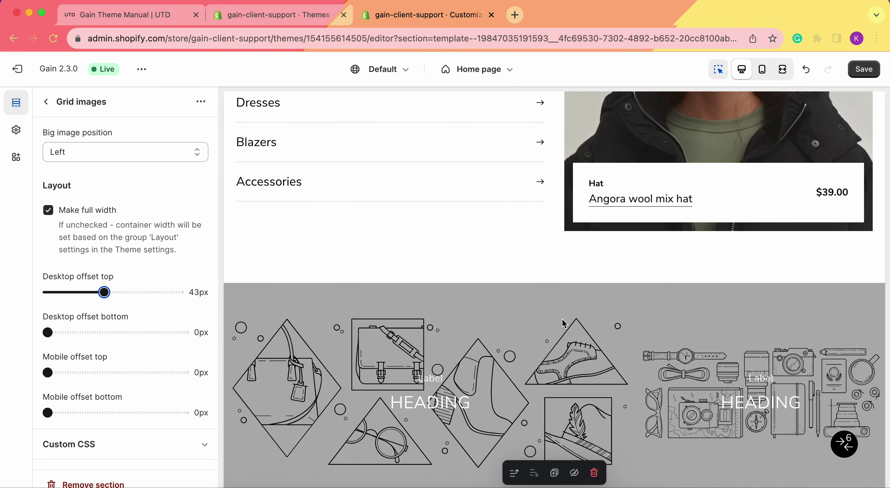
{"action": "scroll", "coordinate": [503, 248], "scroll_direction": "down", "scroll_amount": 2}
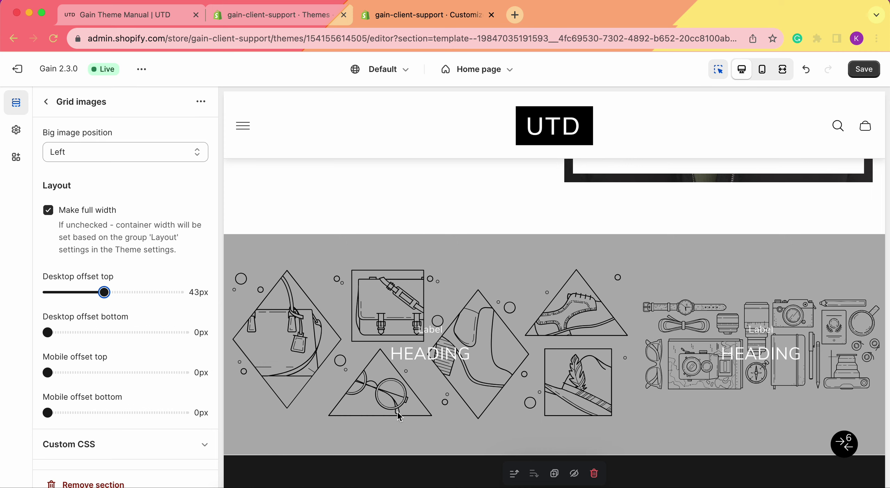
Remove the second grid image block from the Grid images section and add a new one in its place
{"action": "left_click", "coordinate": [46, 101]}
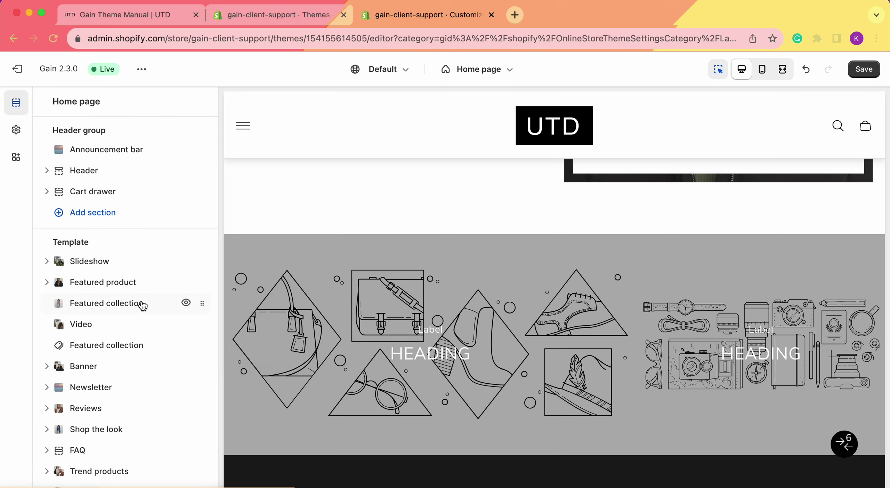
{"action": "scroll", "coordinate": [123, 357], "scroll_direction": "down", "scroll_amount": 5}
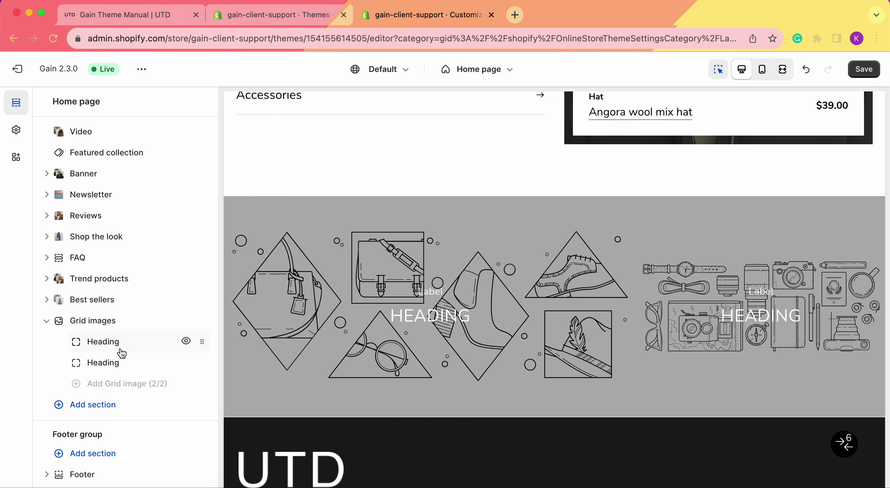
{"action": "left_click", "coordinate": [123, 364]}
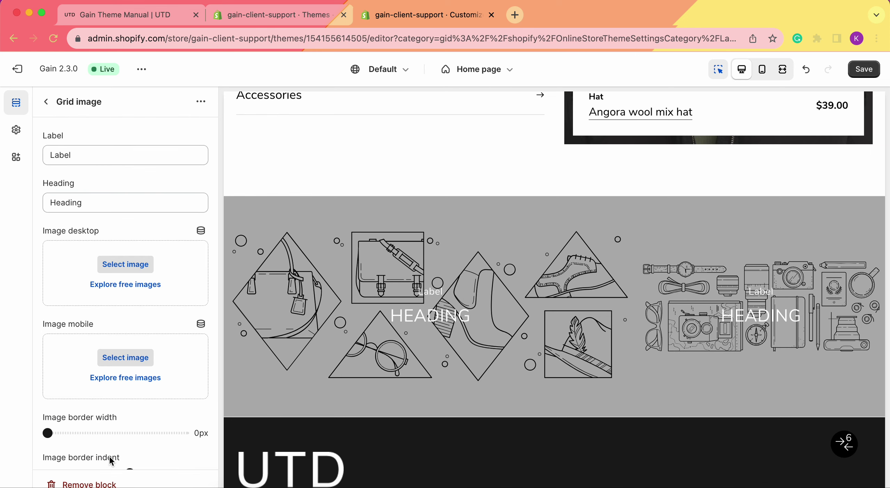
{"action": "left_click", "coordinate": [93, 485]}
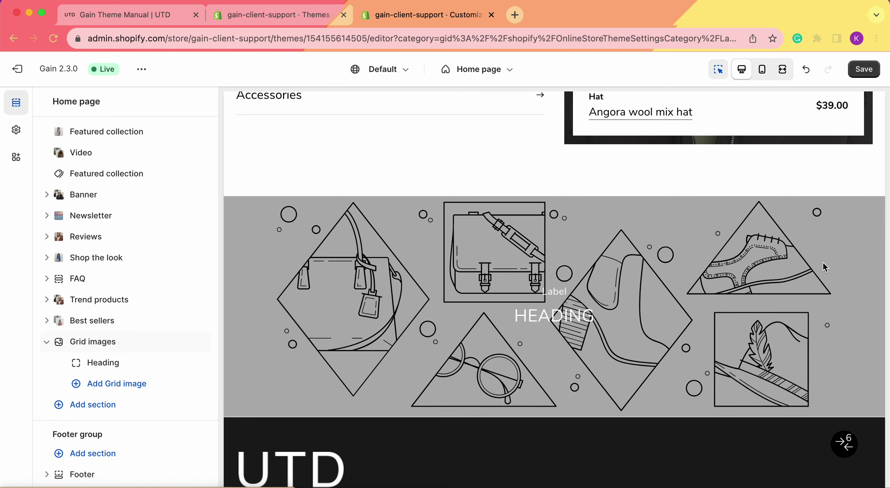
{"action": "left_click", "coordinate": [118, 384]}
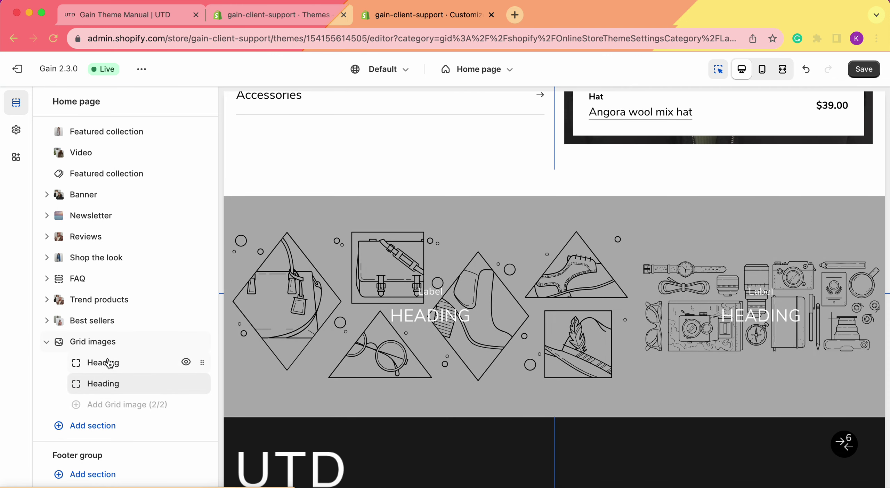
Set the first grid image block's label to "New product" and its heading to "Best seller"
{"action": "left_click", "coordinate": [103, 363]}
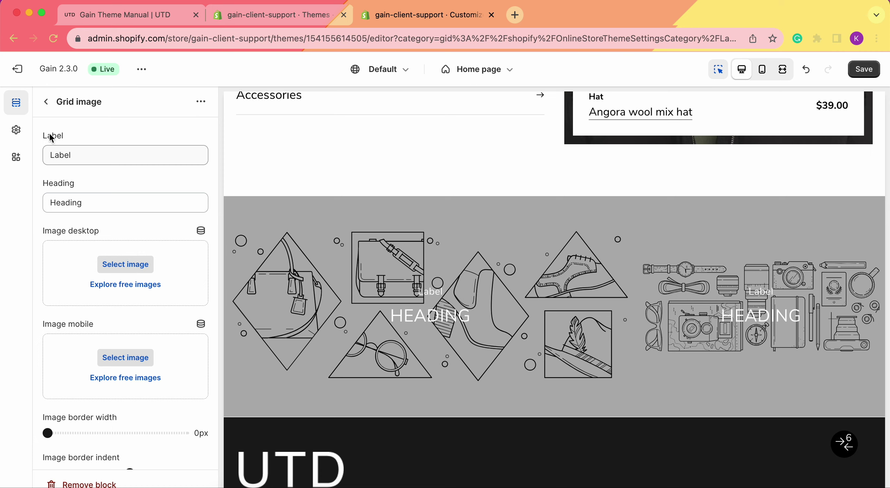
{"action": "left_click", "coordinate": [76, 149]}
{"action": "double_click", "coordinate": [81, 148]}
{"action": "type", "text": "New product"}
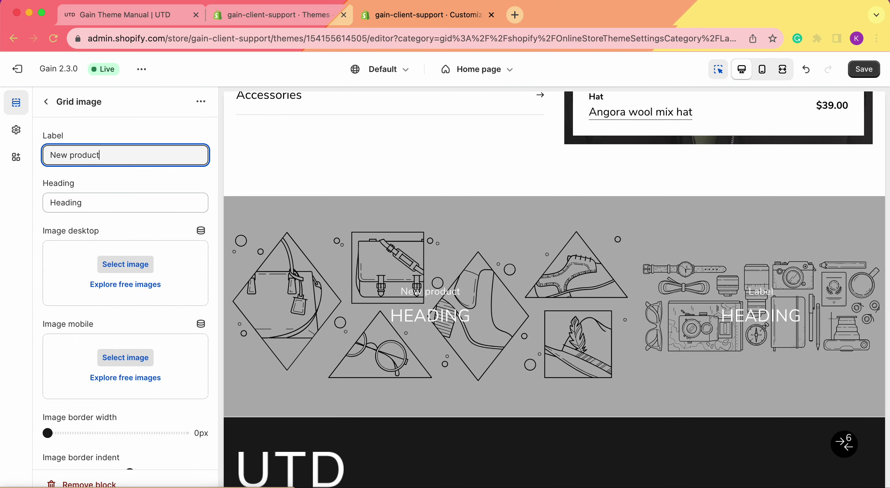
{"action": "double_click", "coordinate": [96, 198]}
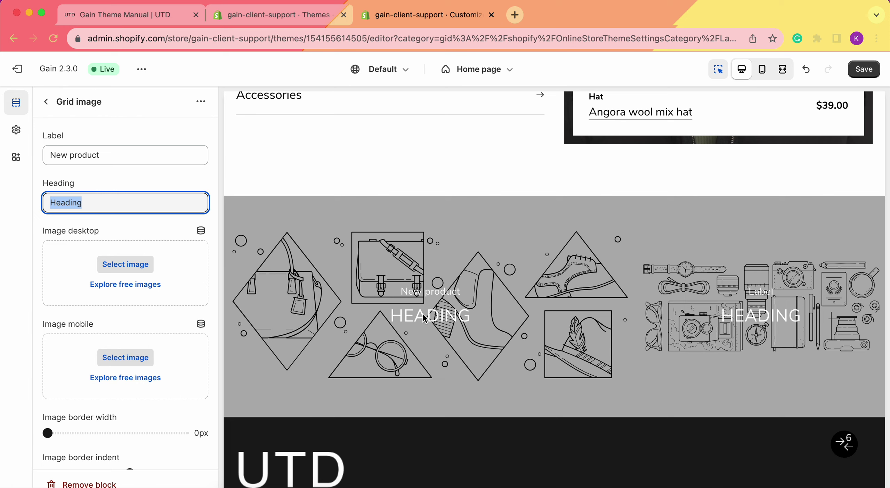
{"action": "type", "text": "Best selle"}
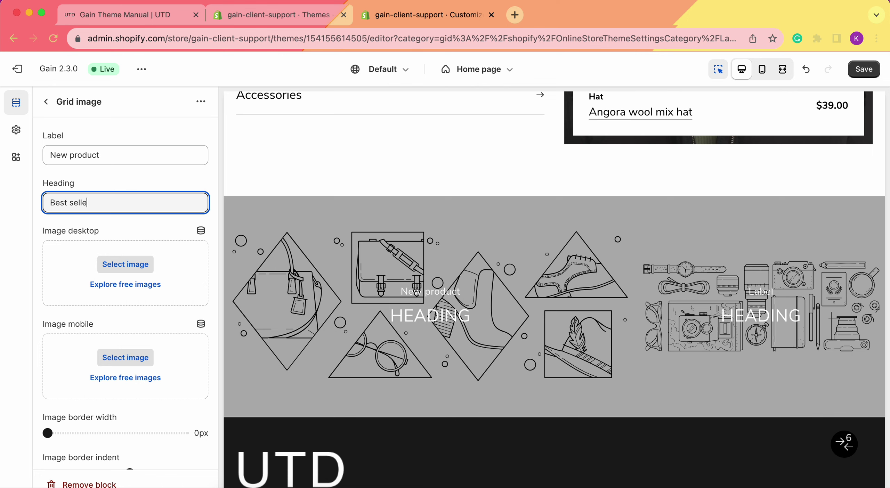
{"action": "type", "text": "r"}
{"action": "left_click", "coordinate": [17, 259]}
Set the "Best seller" grid image's desktop image to shoot30051 from the store's image library
{"action": "scroll", "coordinate": [119, 264], "scroll_direction": "down", "scroll_amount": 2}
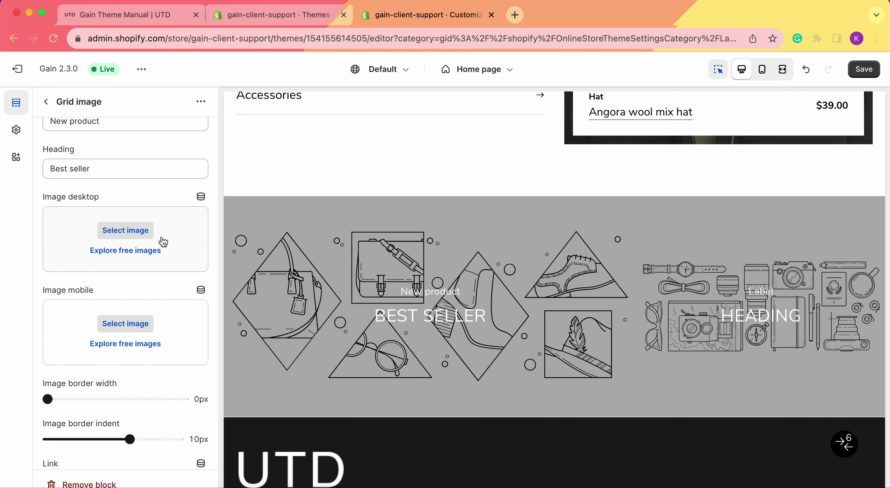
{"action": "left_click", "coordinate": [119, 229]}
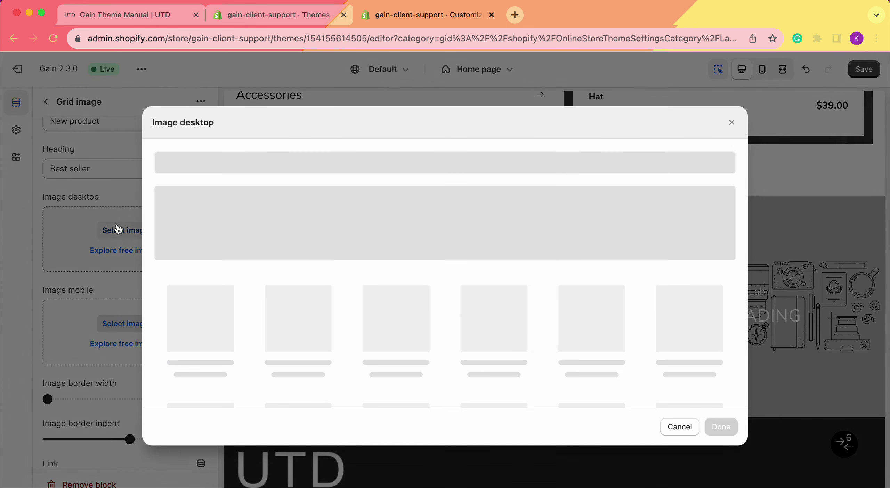
{"action": "scroll", "coordinate": [502, 294], "scroll_direction": "down", "scroll_amount": 10}
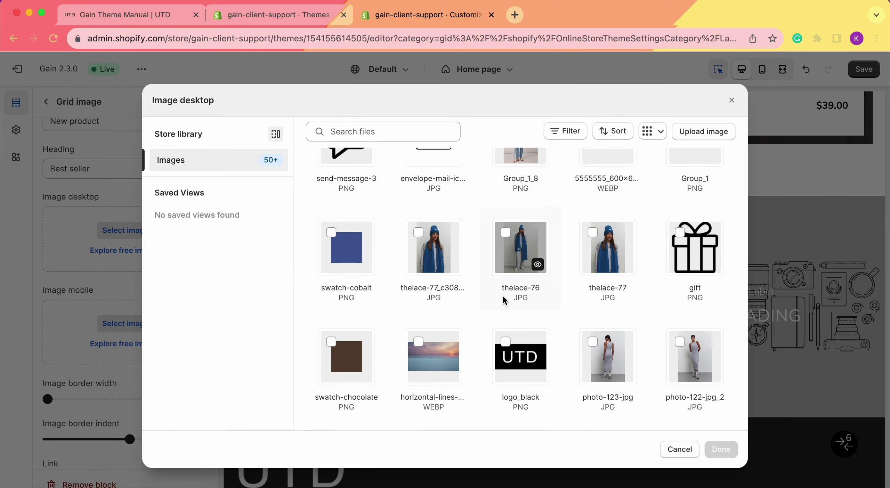
{"action": "scroll", "coordinate": [502, 294], "scroll_direction": "down", "scroll_amount": 15}
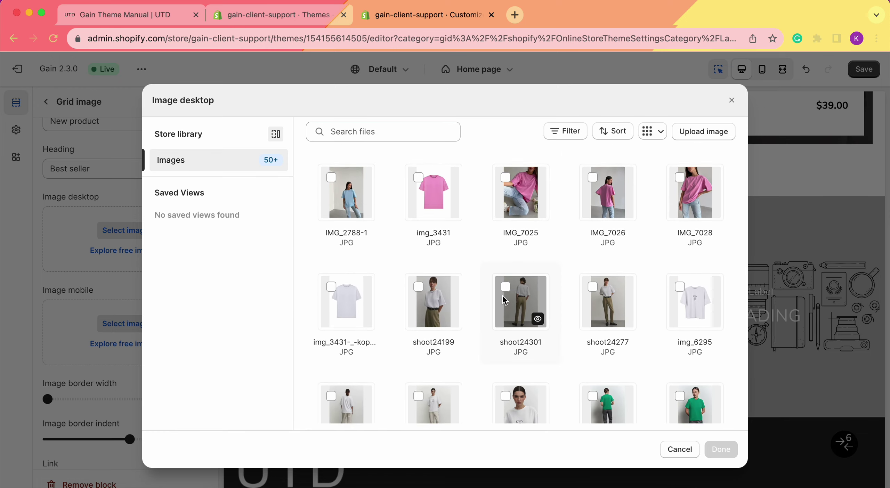
{"action": "scroll", "coordinate": [568, 289], "scroll_direction": "down", "scroll_amount": 10}
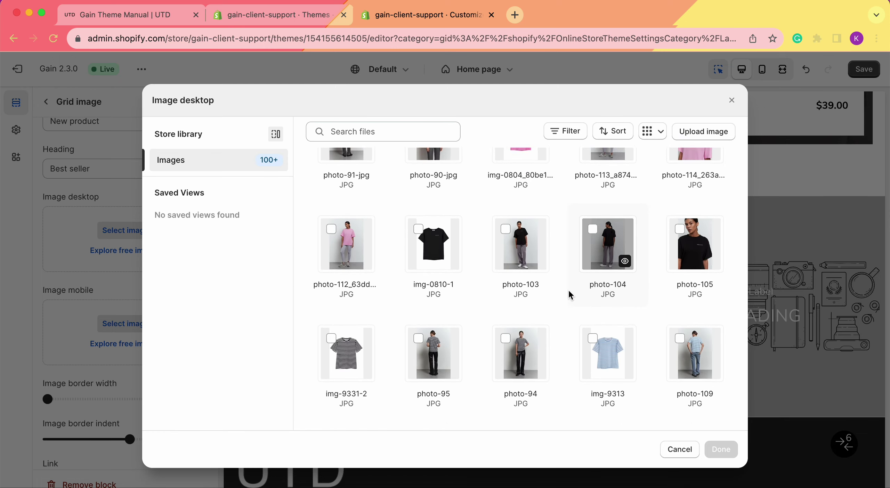
{"action": "scroll", "coordinate": [569, 292], "scroll_direction": "down", "scroll_amount": 3}
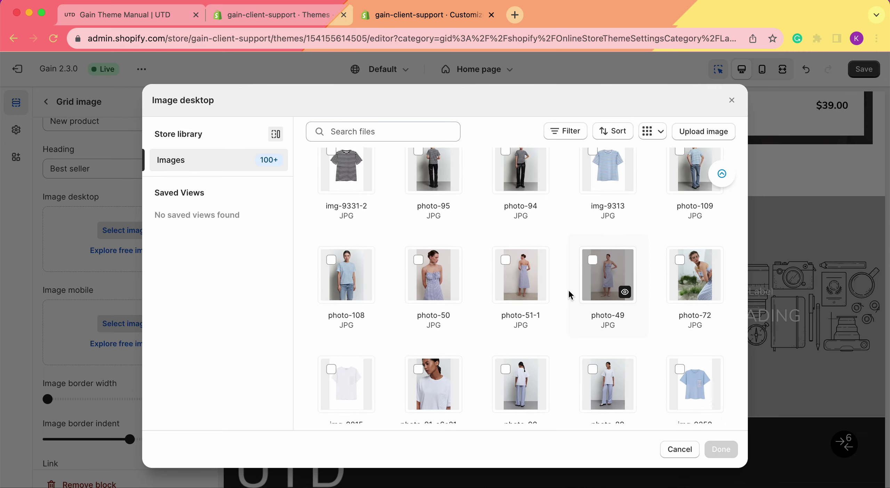
{"action": "scroll", "coordinate": [569, 292], "scroll_direction": "down", "scroll_amount": 10}
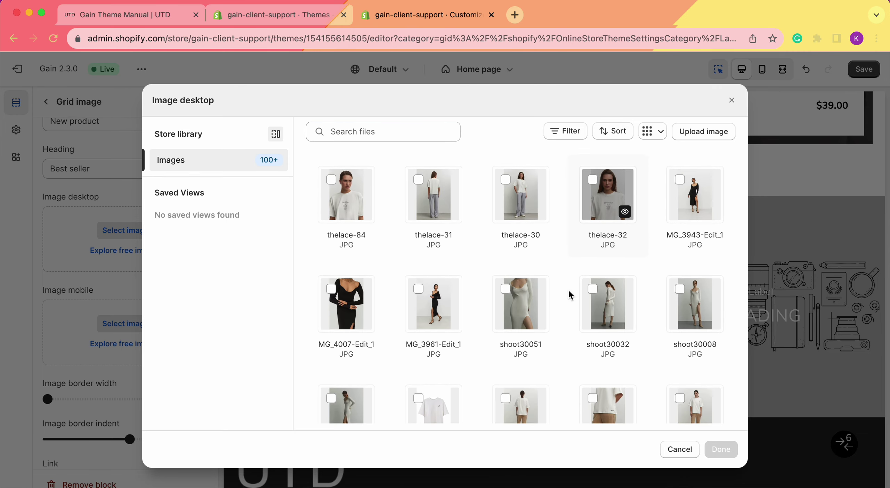
{"action": "left_click", "coordinate": [506, 205]}
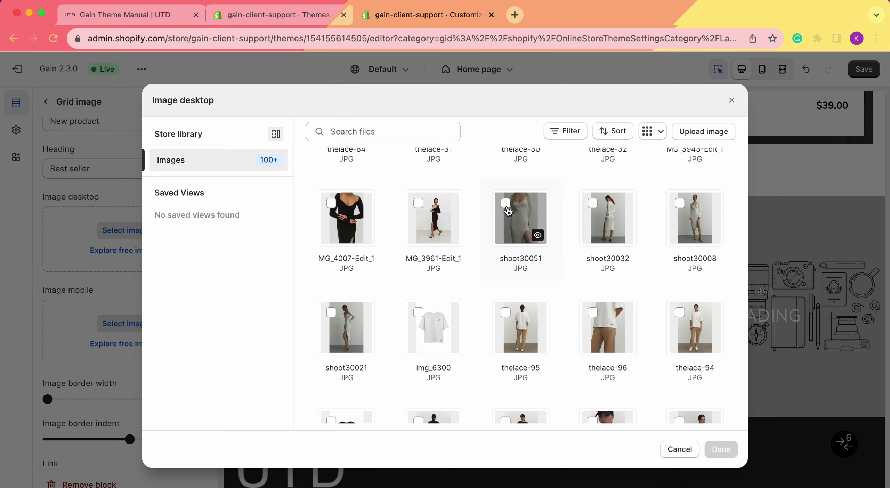
{"action": "left_click", "coordinate": [721, 450]}
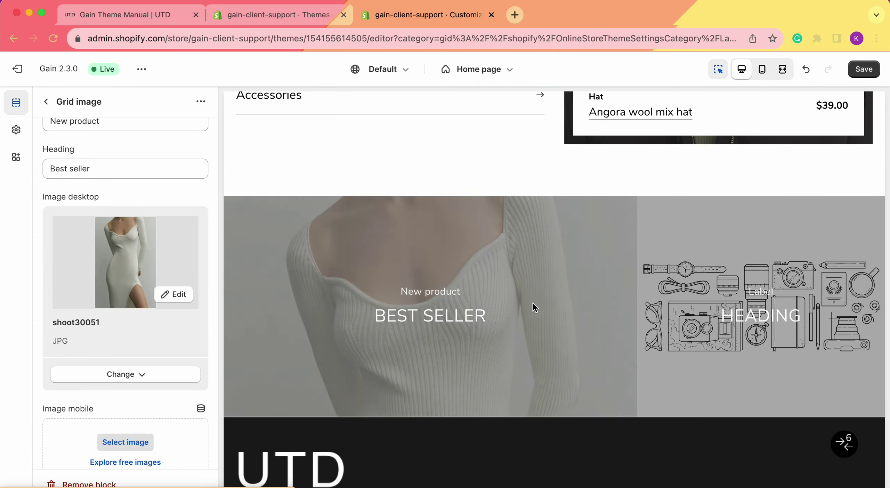
{"action": "scroll", "coordinate": [119, 298], "scroll_direction": "down", "scroll_amount": 5}
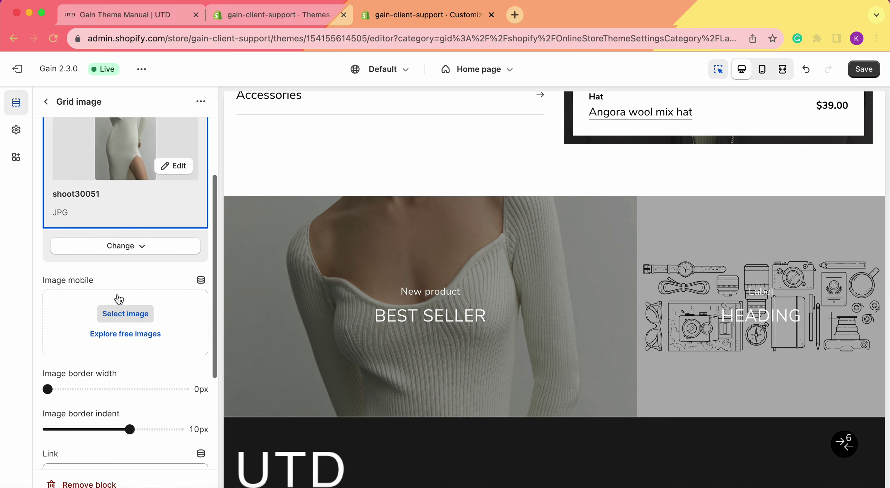
{"action": "scroll", "coordinate": [119, 237], "scroll_direction": "down", "scroll_amount": 2}
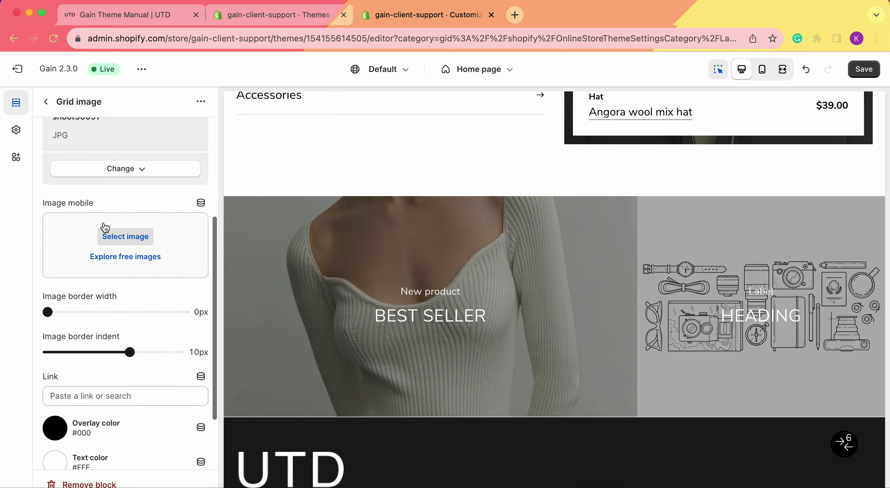
{"action": "left_click", "coordinate": [119, 238]}
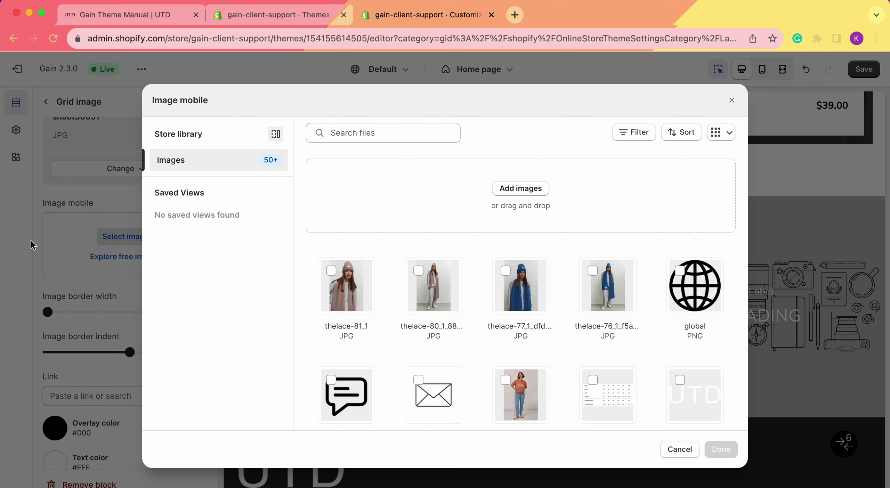
{"action": "left_click", "coordinate": [116, 239]}
Try image border widths of 3px and the maximum on the "Best seller" grid image, and reset the width to 0px
{"action": "scroll", "coordinate": [135, 253], "scroll_direction": "down", "scroll_amount": 2}
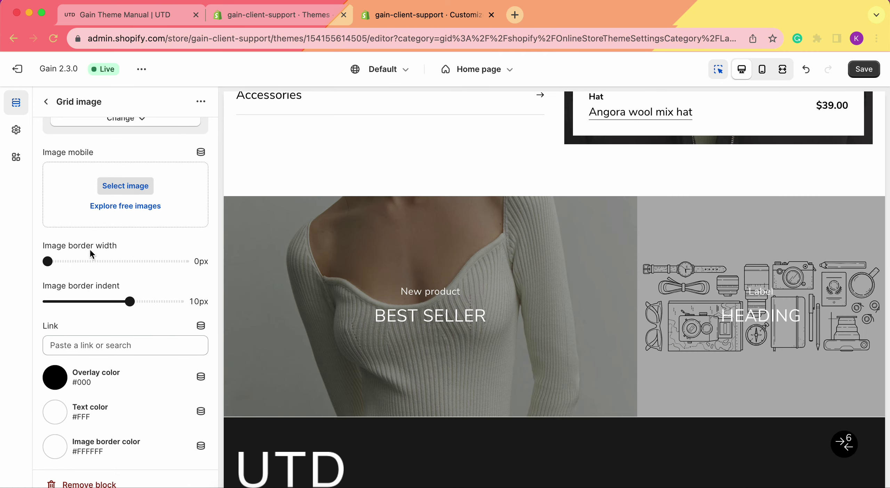
{"action": "left_click_drag", "start_coordinate": [48, 262], "coordinate": [116, 261]}
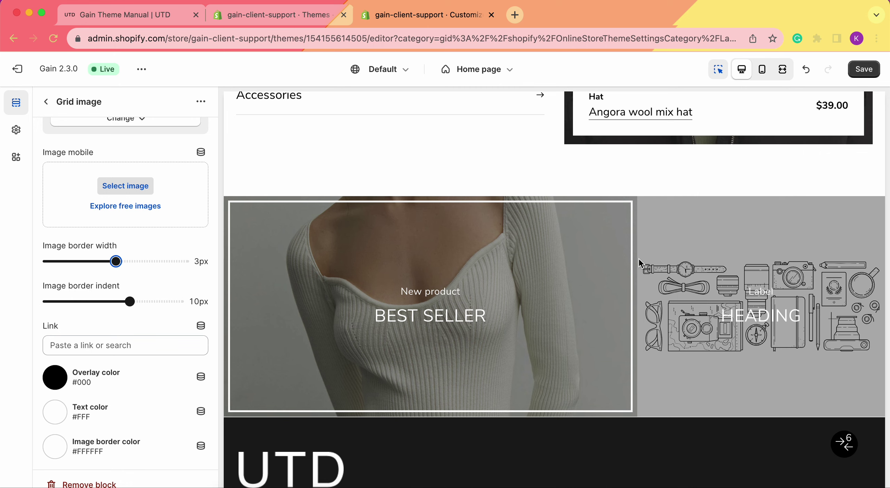
{"action": "left_click_drag", "start_coordinate": [115, 261], "coordinate": [183, 263]}
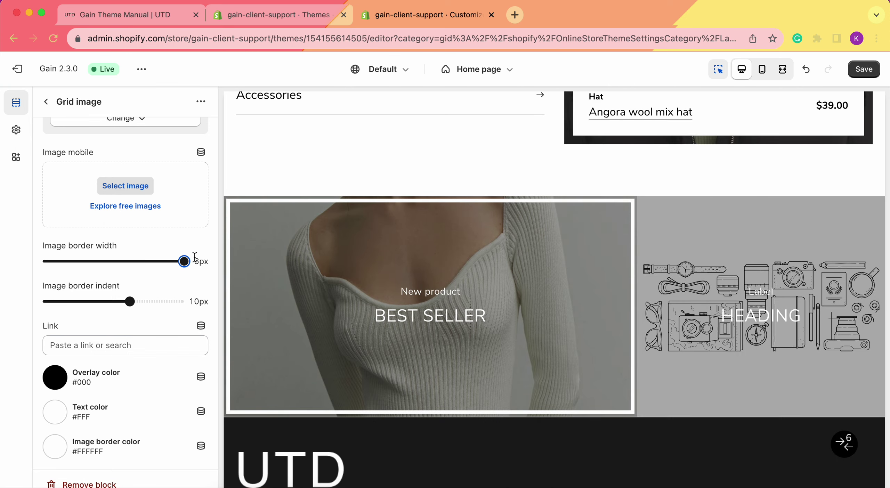
{"action": "left_click_drag", "start_coordinate": [183, 261], "coordinate": [10, 265]}
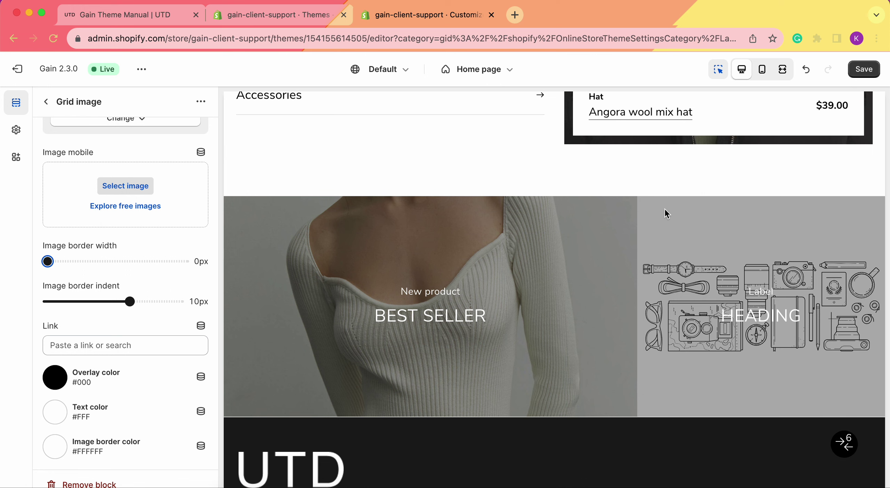
Set the "Best seller" grid image's border width to 2px and its border indent to 9px
{"action": "left_click_drag", "start_coordinate": [47, 262], "coordinate": [70, 263]}
{"action": "left_click_drag", "start_coordinate": [70, 261], "coordinate": [84, 264]}
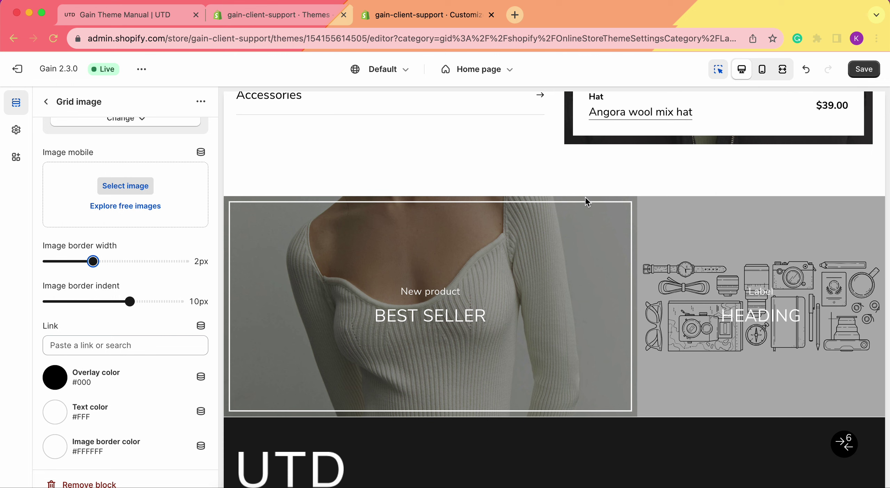
{"action": "left_click_drag", "start_coordinate": [130, 301], "coordinate": [171, 302]}
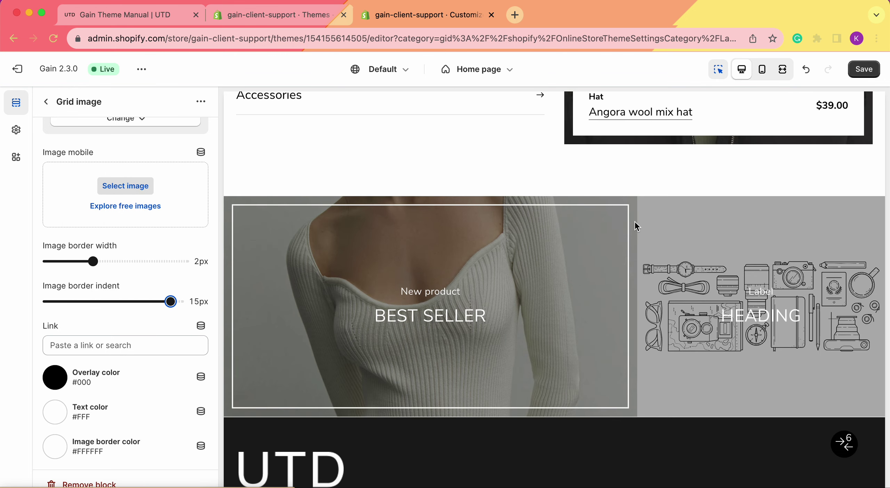
{"action": "left_click_drag", "start_coordinate": [171, 301], "coordinate": [124, 302]}
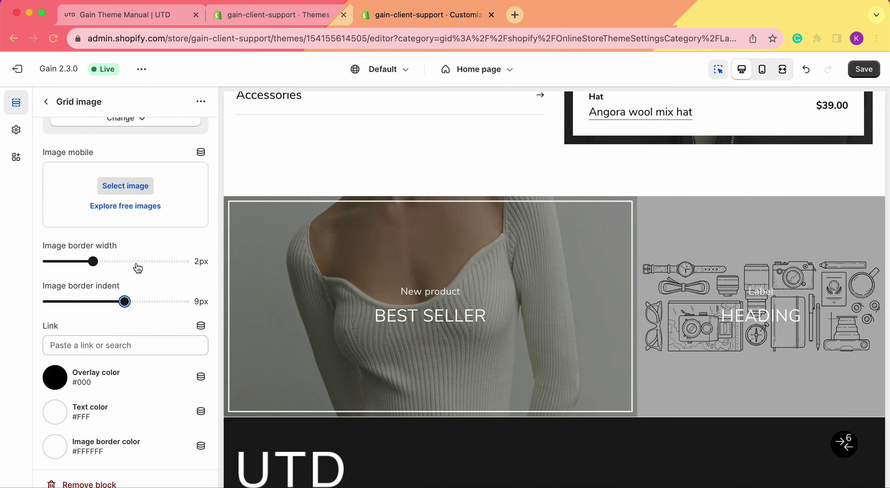
Link the "Best seller" grid image to the product "Free cut midi sundress"
{"action": "scroll", "coordinate": [84, 275], "scroll_direction": "down", "scroll_amount": 2}
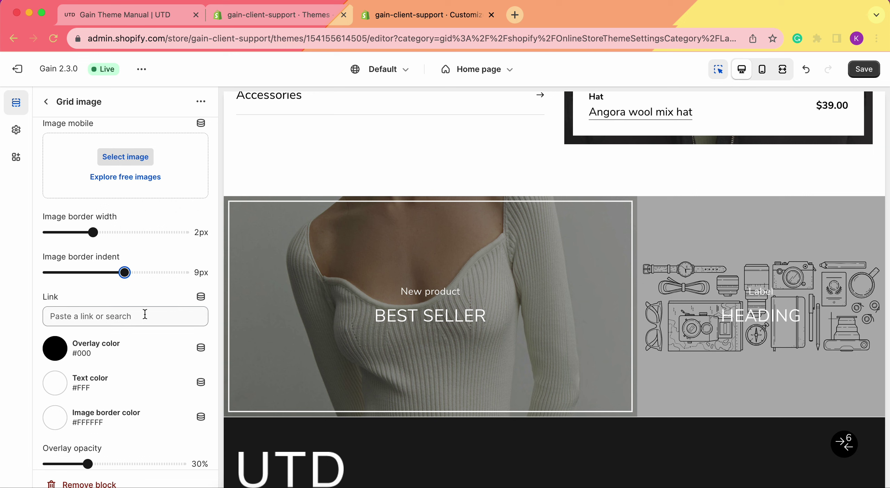
{"action": "left_click", "coordinate": [89, 322]}
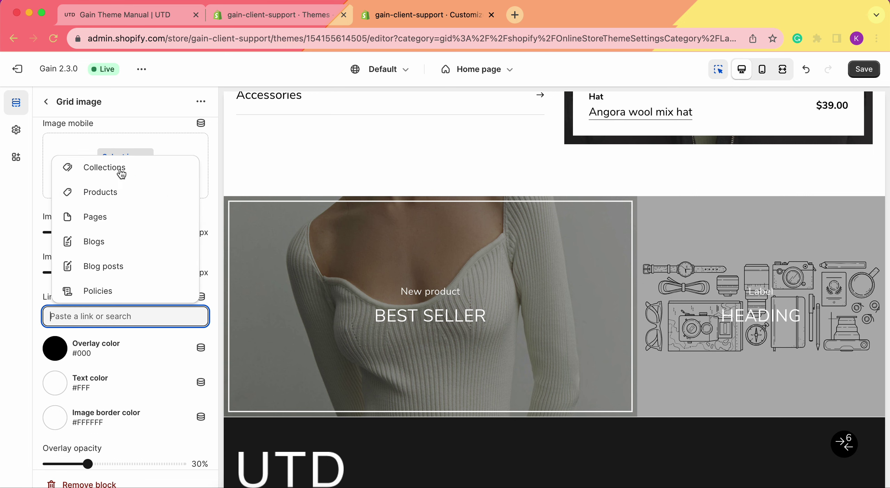
{"action": "left_click", "coordinate": [128, 191]}
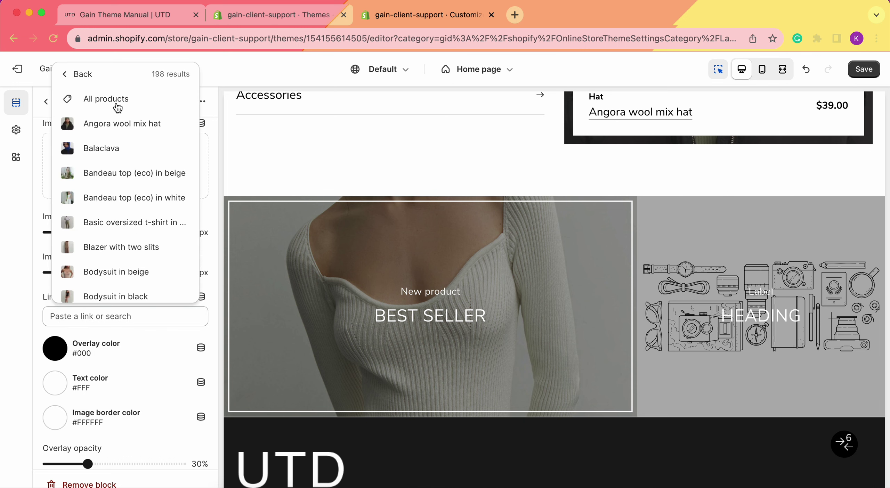
{"action": "scroll", "coordinate": [125, 152], "scroll_direction": "down", "scroll_amount": 10}
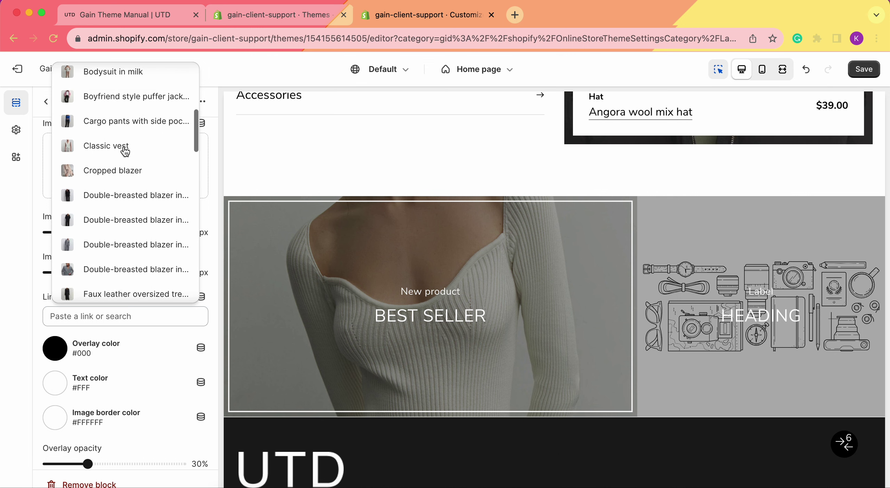
{"action": "scroll", "coordinate": [125, 151], "scroll_direction": "down", "scroll_amount": 7}
{"action": "scroll", "coordinate": [125, 151], "scroll_direction": "down", "scroll_amount": 2}
{"action": "left_click", "coordinate": [115, 170]}
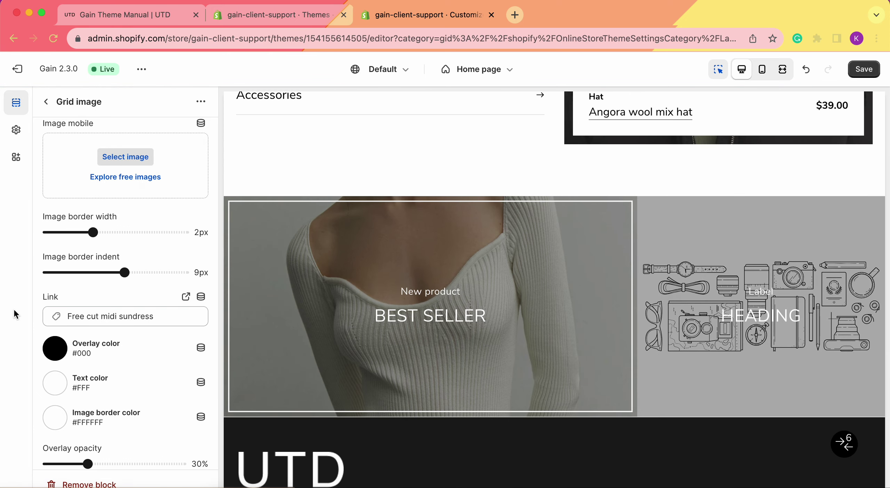
Set the "Best seller" grid image's overlay color to the pink shade #E7ADDC
{"action": "scroll", "coordinate": [138, 299], "scroll_direction": "down", "scroll_amount": 1}
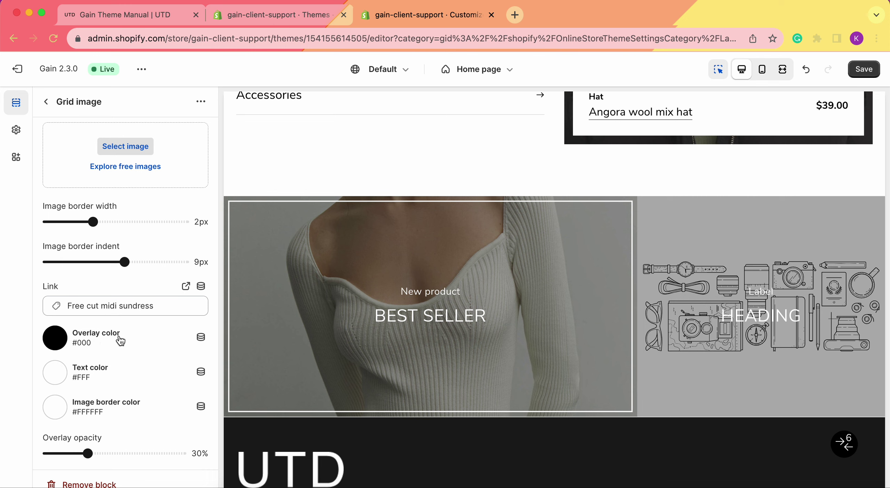
{"action": "left_click", "coordinate": [54, 338]}
{"action": "left_click_drag", "start_coordinate": [154, 148], "coordinate": [162, 211]}
{"action": "left_click_drag", "start_coordinate": [43, 227], "coordinate": [72, 137]}
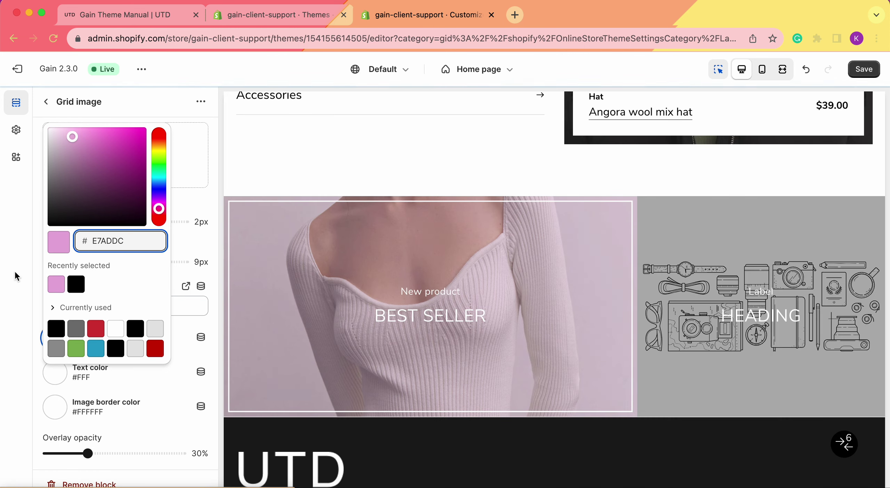
{"action": "left_click", "coordinate": [14, 270]}
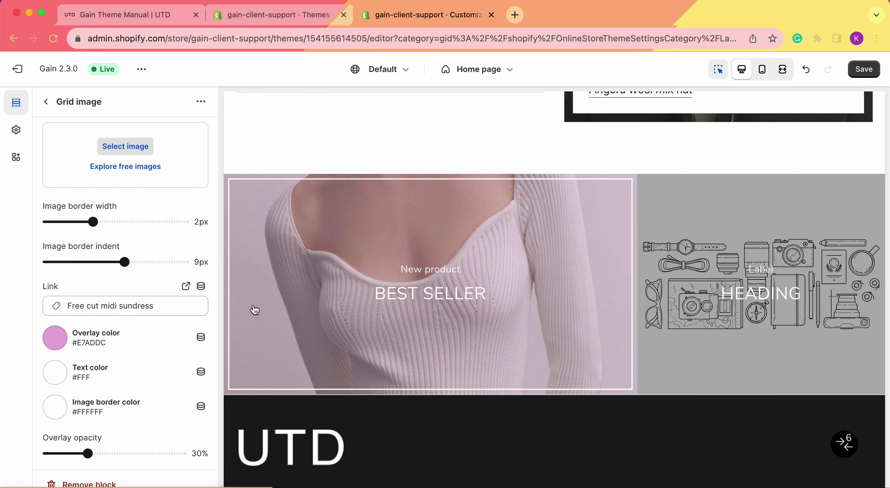
Compare a strong and a faint overlay on the "Best seller" image and set the overlay opacity to 10%
{"action": "left_click_drag", "start_coordinate": [88, 453], "coordinate": [162, 452]}
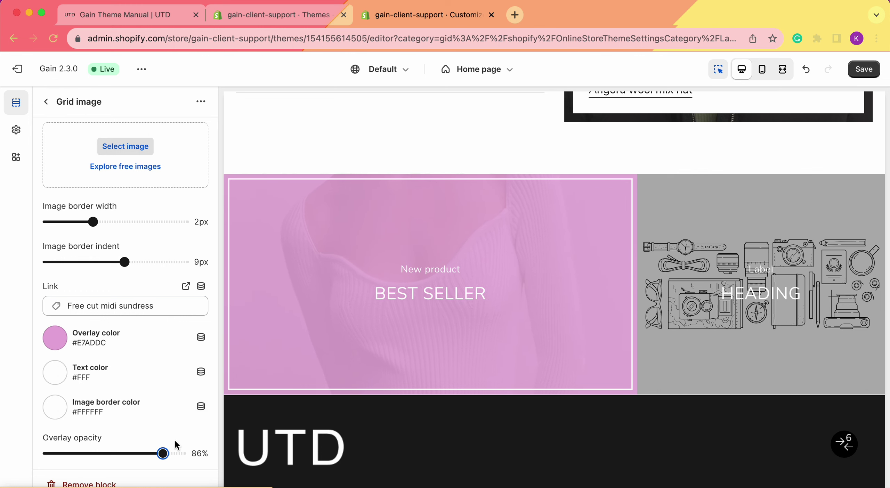
{"action": "left_click_drag", "start_coordinate": [162, 454], "coordinate": [58, 457]}
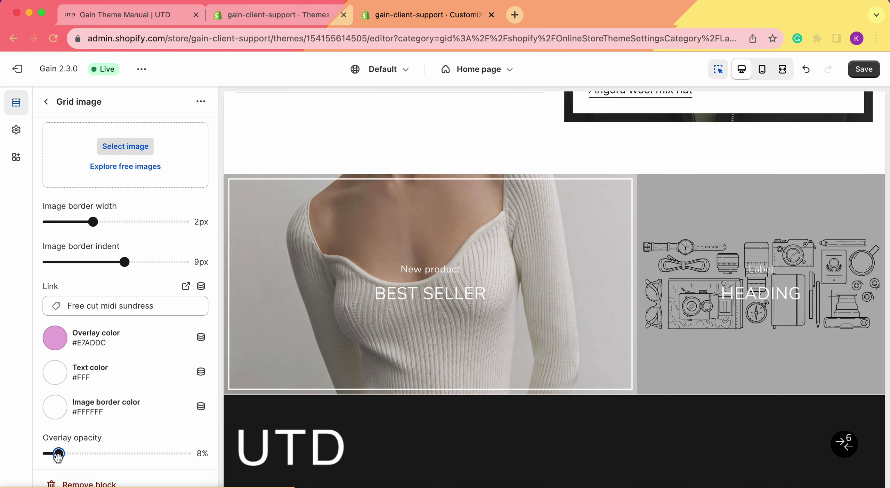
{"action": "left_click_drag", "start_coordinate": [58, 458], "coordinate": [61, 455]}
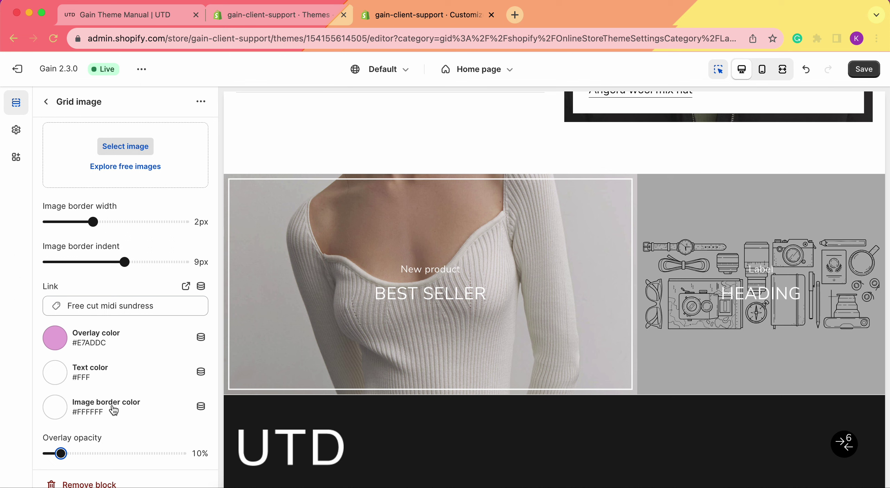
Try #E7ADDC as the "Best seller" grid image's border color and restore it to #FFFFFF
{"action": "left_click", "coordinate": [52, 409]}
{"action": "left_click_drag", "start_coordinate": [162, 168], "coordinate": [163, 235]}
{"action": "left_click", "coordinate": [56, 311]}
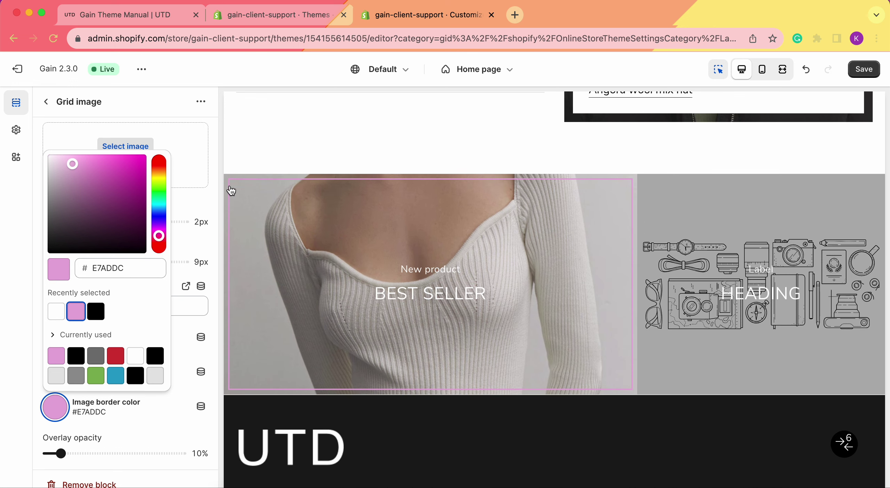
{"action": "left_click", "coordinate": [57, 315]}
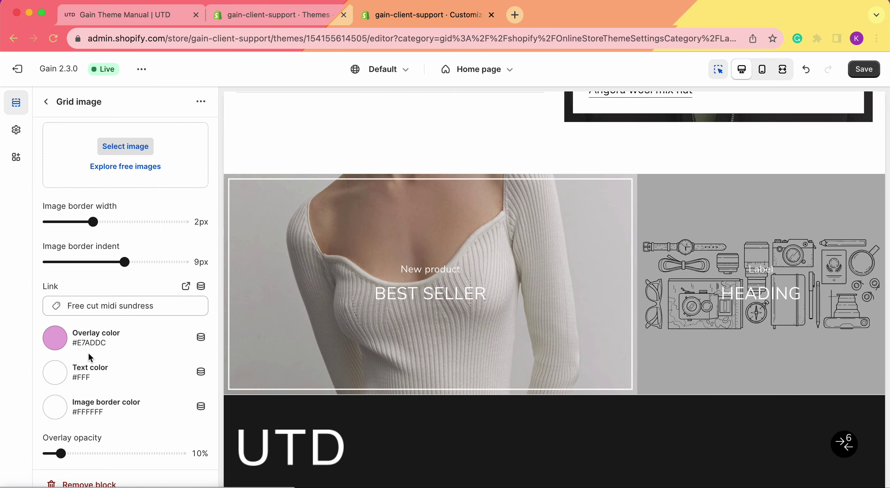
Save the home page changes made in the theme editor
{"action": "left_click", "coordinate": [864, 70]}
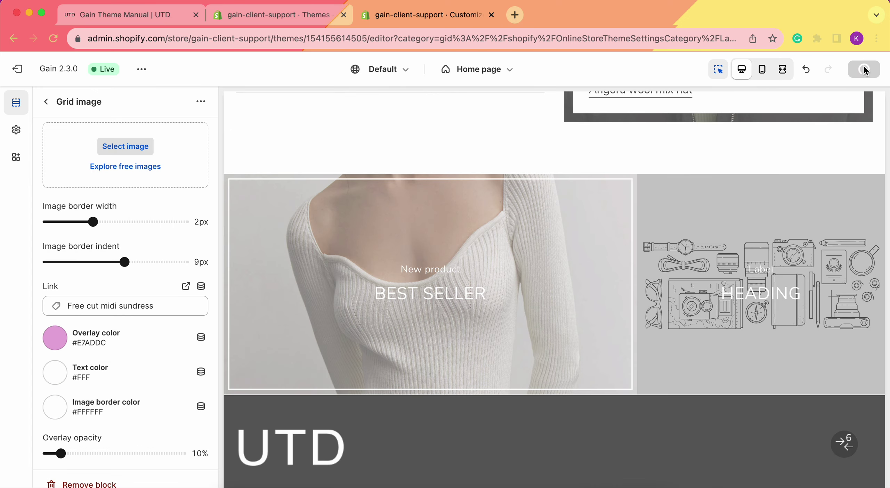
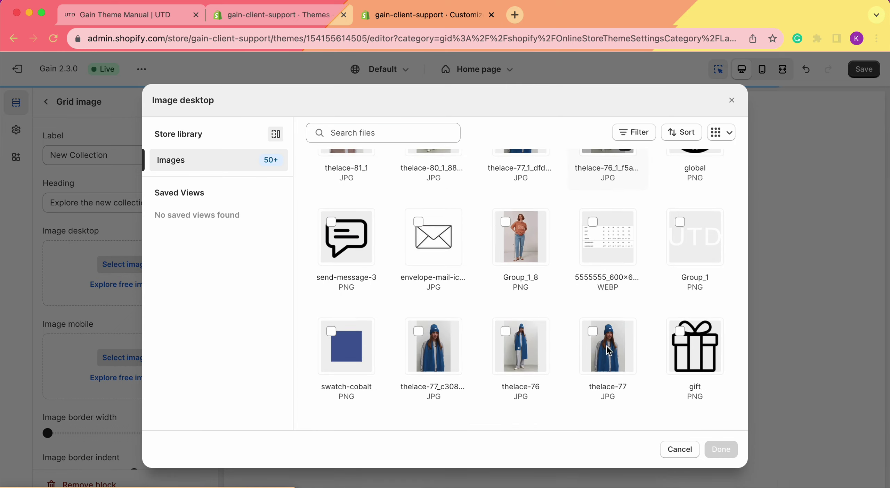
Choose photo-124 from the store library as the desktop image of the "Explore the new collection" grid image
{"action": "scroll", "coordinate": [606, 347], "scroll_direction": "down", "scroll_amount": 5}
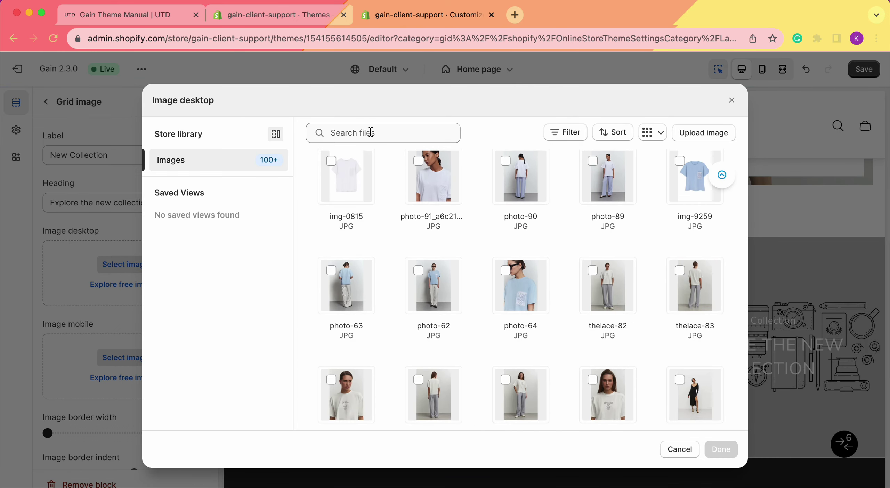
{"action": "scroll", "coordinate": [515, 228], "scroll_direction": "down", "scroll_amount": 3}
{"action": "scroll", "coordinate": [515, 228], "scroll_direction": "down", "scroll_amount": 5}
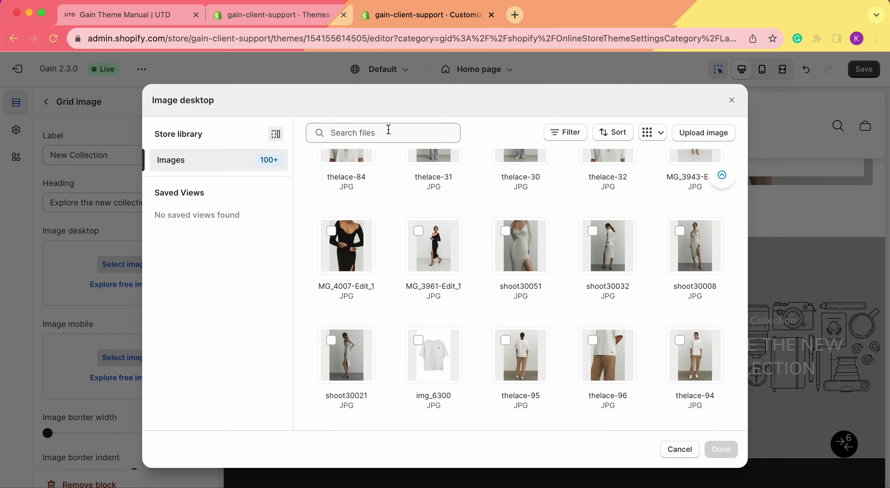
{"action": "scroll", "coordinate": [407, 185], "scroll_direction": "down", "scroll_amount": 6}
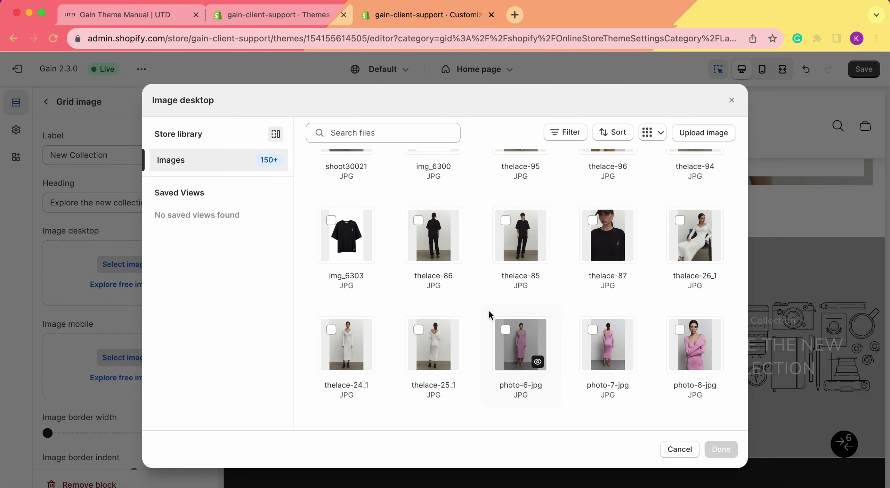
{"action": "scroll", "coordinate": [504, 313], "scroll_direction": "down", "scroll_amount": 4}
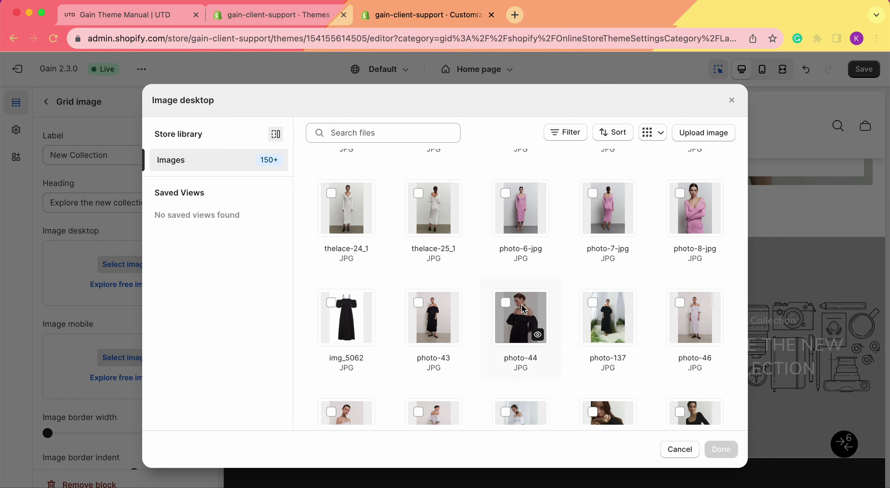
{"action": "scroll", "coordinate": [556, 308], "scroll_direction": "down", "scroll_amount": 4}
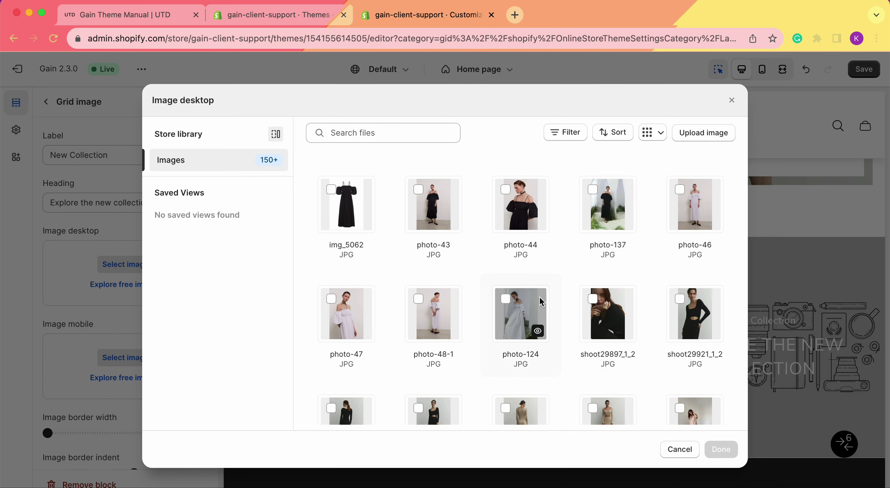
{"action": "left_click", "coordinate": [541, 302]}
{"action": "left_click", "coordinate": [724, 449]}
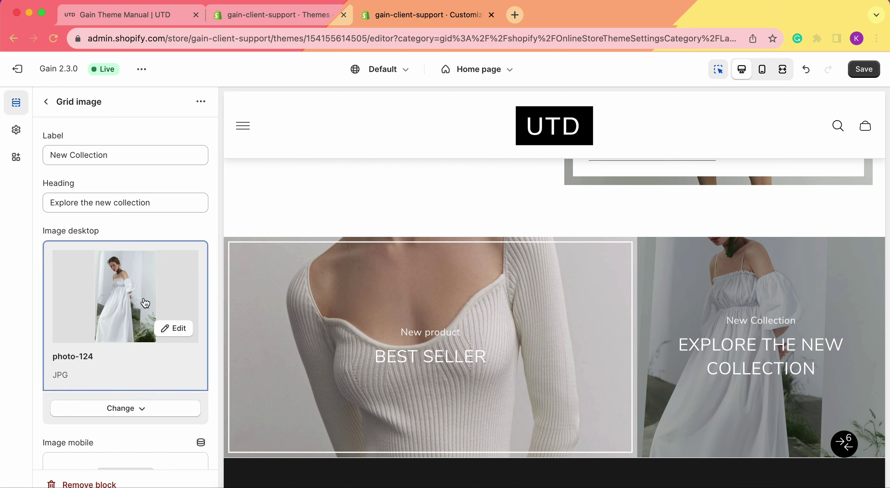
Add a focal point at the model's neck and shoulder in photo-124 and save the image edit
{"action": "scroll", "coordinate": [137, 237], "scroll_direction": "down", "scroll_amount": 6}
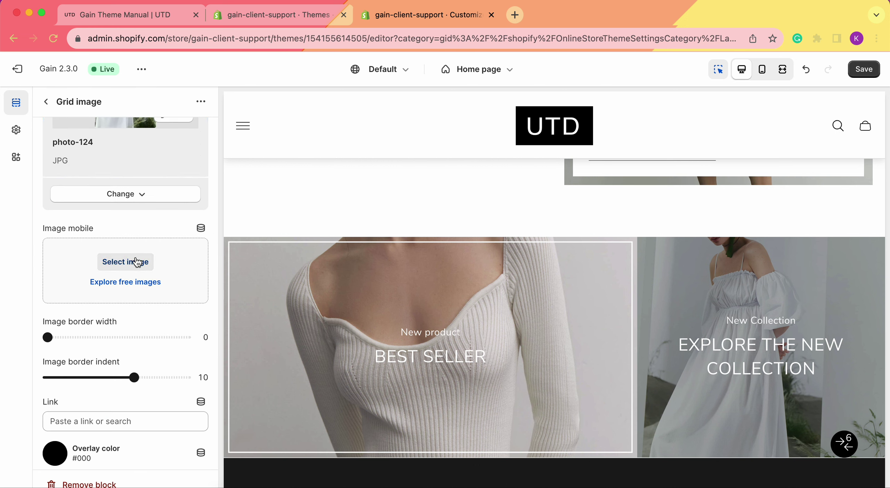
{"action": "scroll", "coordinate": [102, 254], "scroll_direction": "up", "scroll_amount": 2}
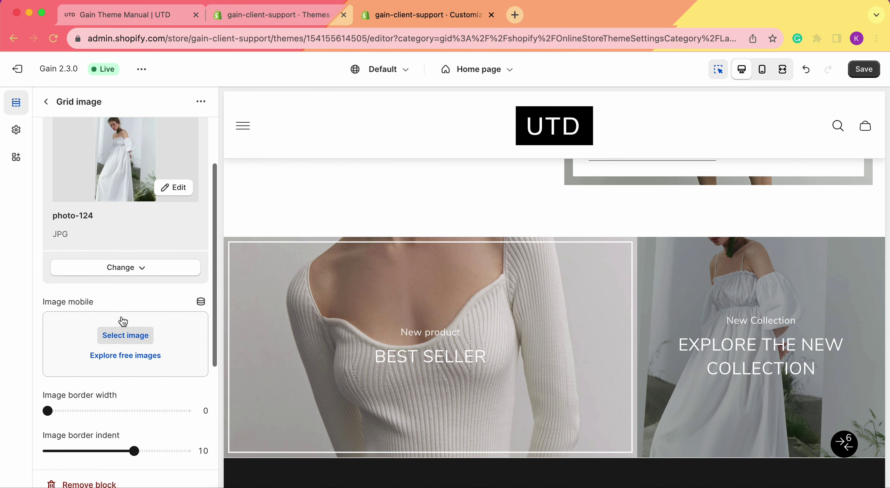
{"action": "scroll", "coordinate": [159, 184], "scroll_direction": "up", "scroll_amount": 1}
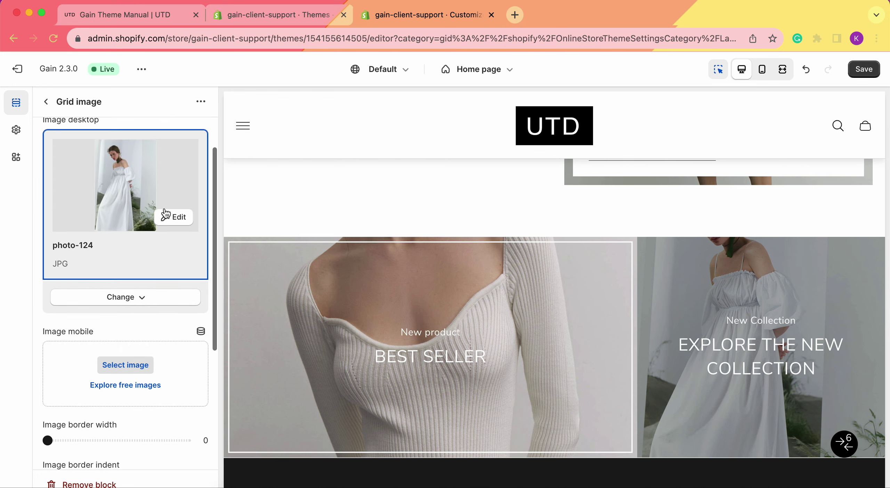
{"action": "left_click", "coordinate": [173, 217]}
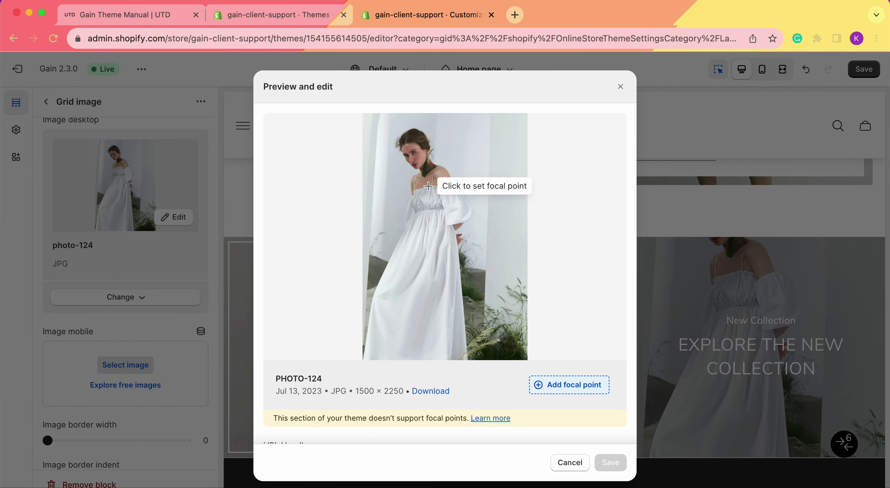
{"action": "left_click", "coordinate": [431, 176]}
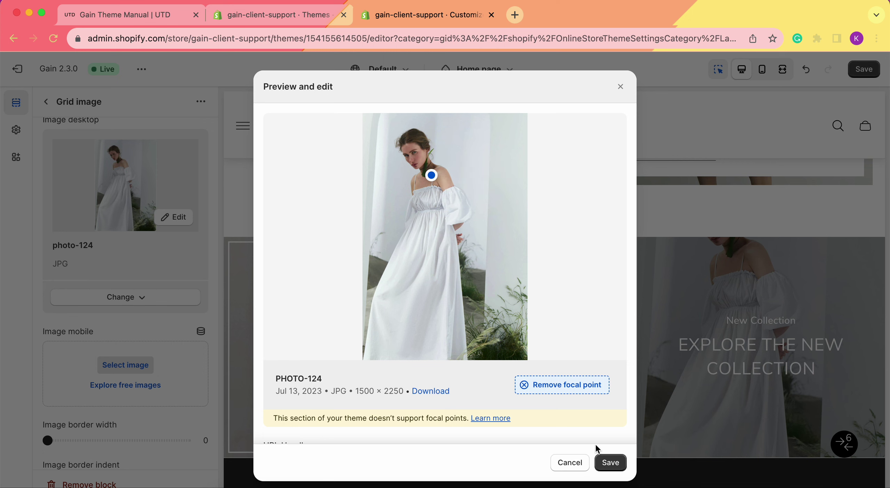
{"action": "left_click", "coordinate": [607, 464]}
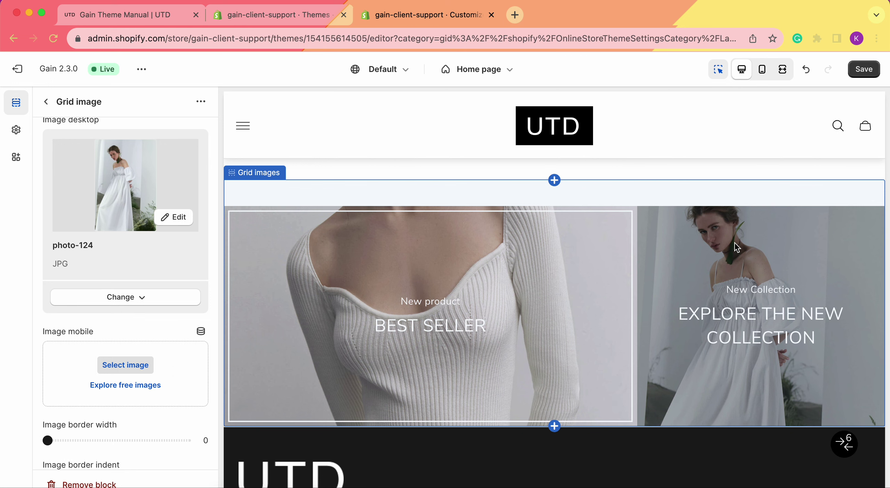
Set the "Explore the new collection" grid image's overlay color to the blue shade #26A0C9
{"action": "scroll", "coordinate": [68, 281], "scroll_direction": "down", "scroll_amount": 5}
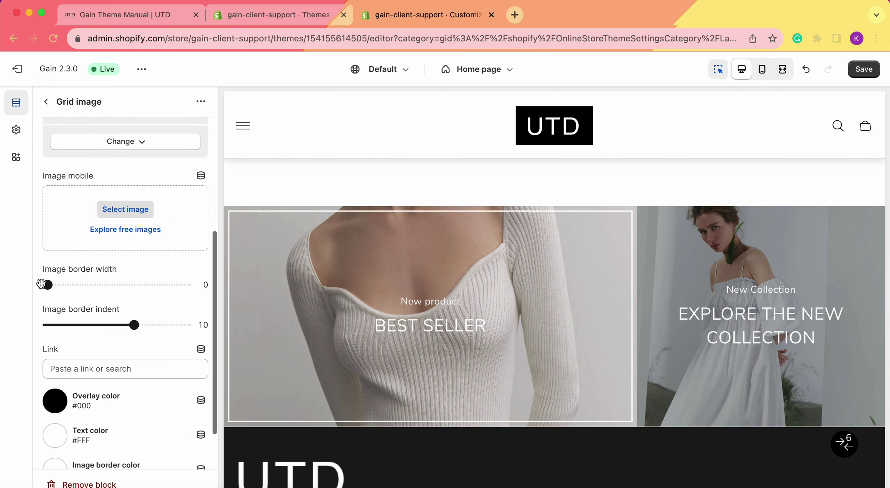
{"action": "scroll", "coordinate": [121, 296], "scroll_direction": "down", "scroll_amount": 2}
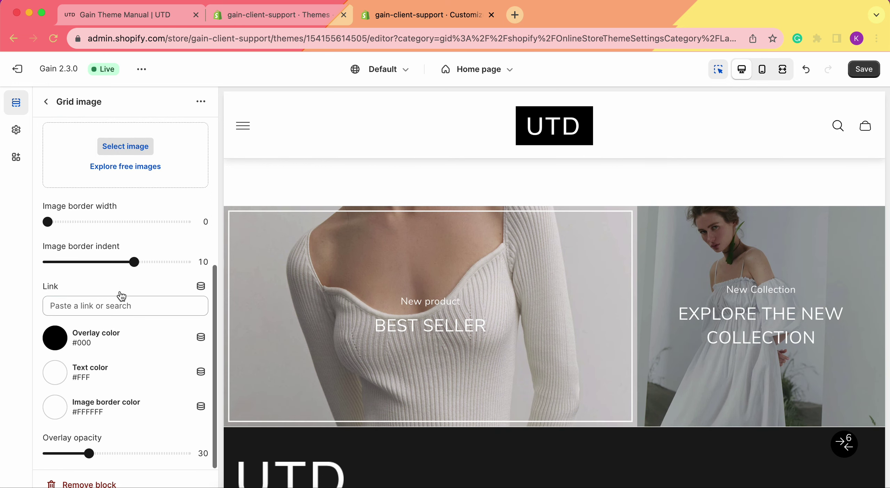
{"action": "left_click", "coordinate": [66, 336]}
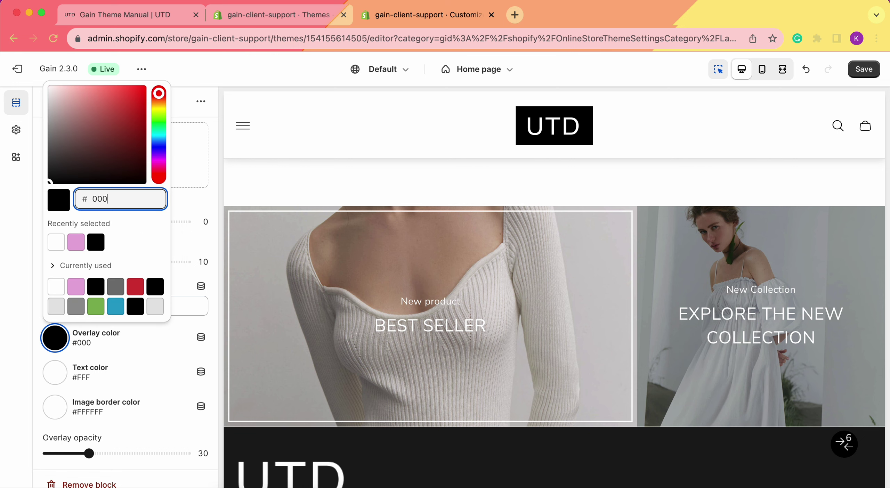
{"action": "left_click", "coordinate": [116, 307]}
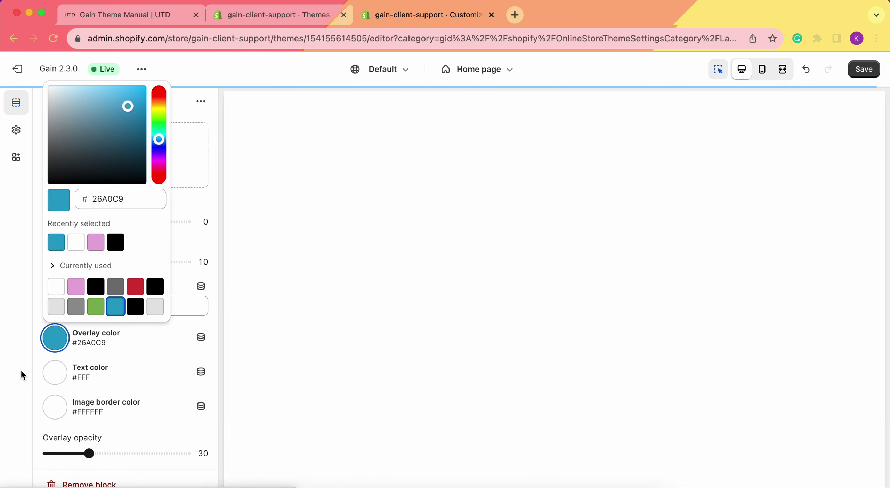
{"action": "left_click", "coordinate": [21, 371]}
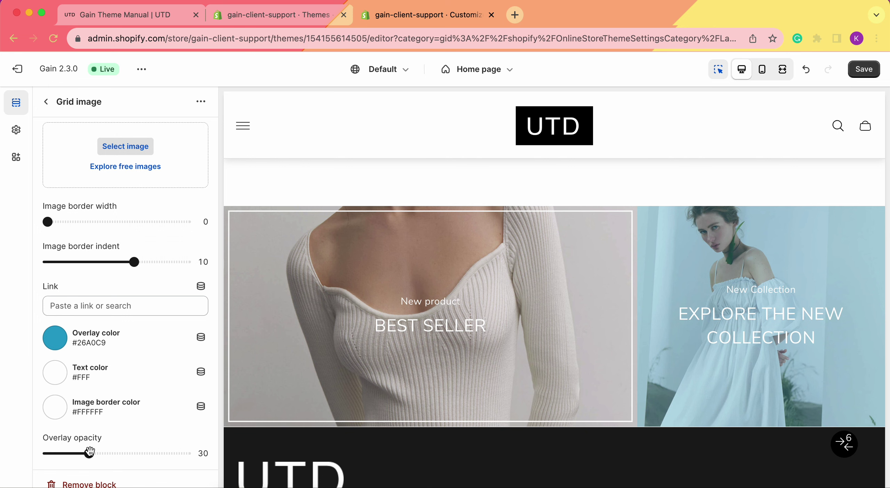
Try an overlay opacity of 59 on the "Explore the new collection" image, set it to 11 and save the home page
{"action": "left_click_drag", "start_coordinate": [89, 450], "coordinate": [111, 450]}
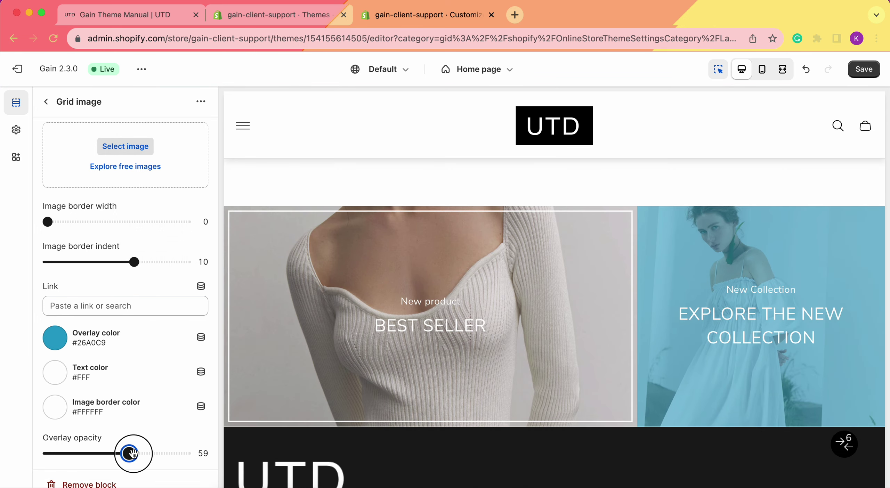
{"action": "left_click_drag", "start_coordinate": [131, 453], "coordinate": [57, 453]}
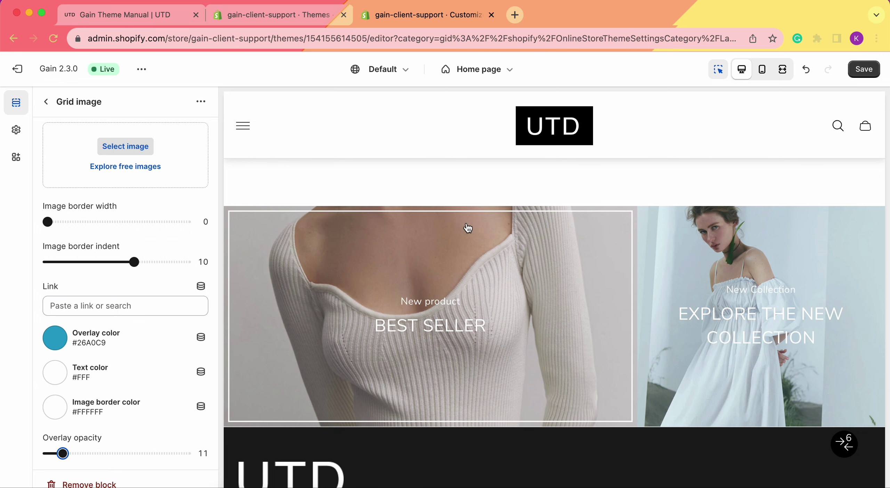
{"action": "left_click", "coordinate": [865, 70]}
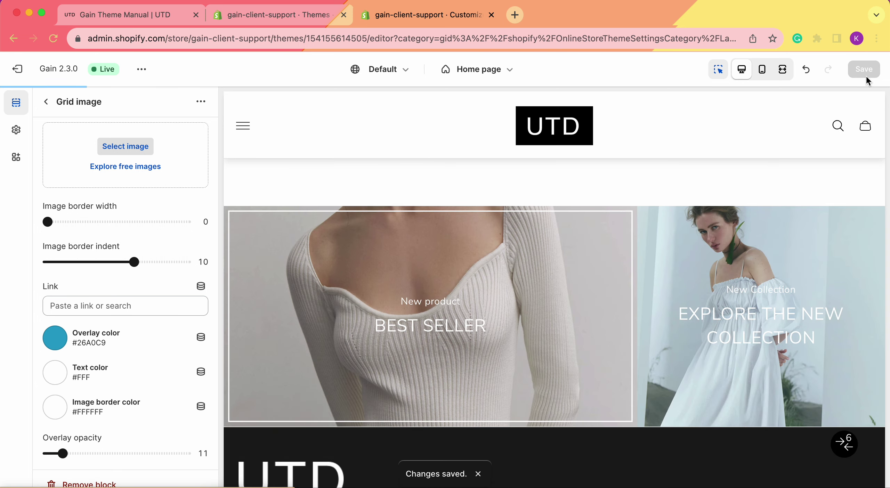
Add a second Grid images section to the home page below the existing one
{"action": "left_click", "coordinate": [46, 102]}
{"action": "scroll", "coordinate": [125, 338], "scroll_direction": "down", "scroll_amount": 1}
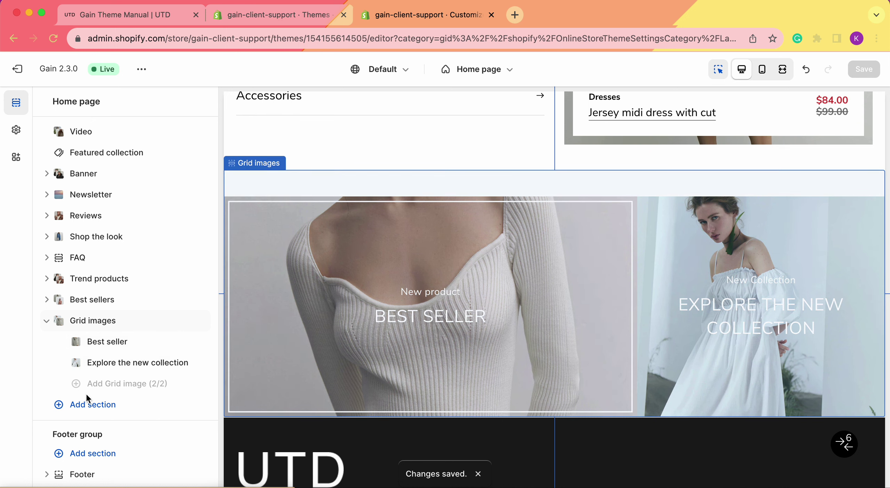
{"action": "left_click", "coordinate": [87, 400]}
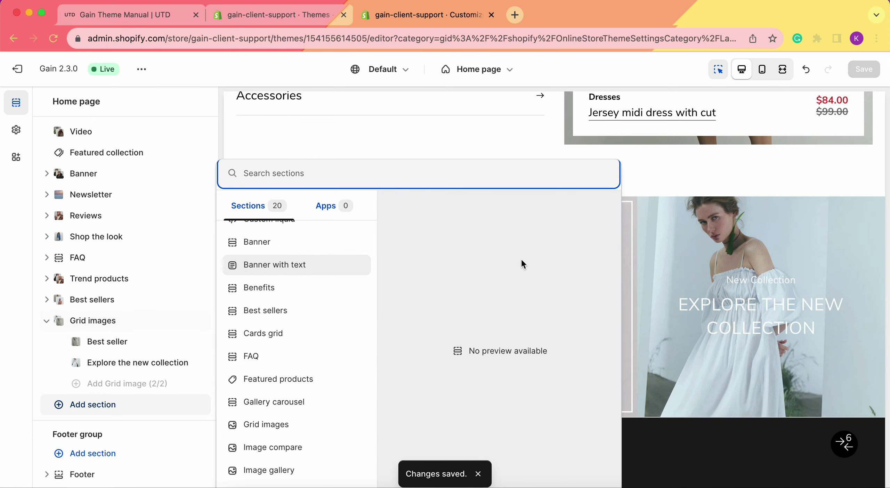
{"action": "scroll", "coordinate": [313, 330], "scroll_direction": "down", "scroll_amount": 1}
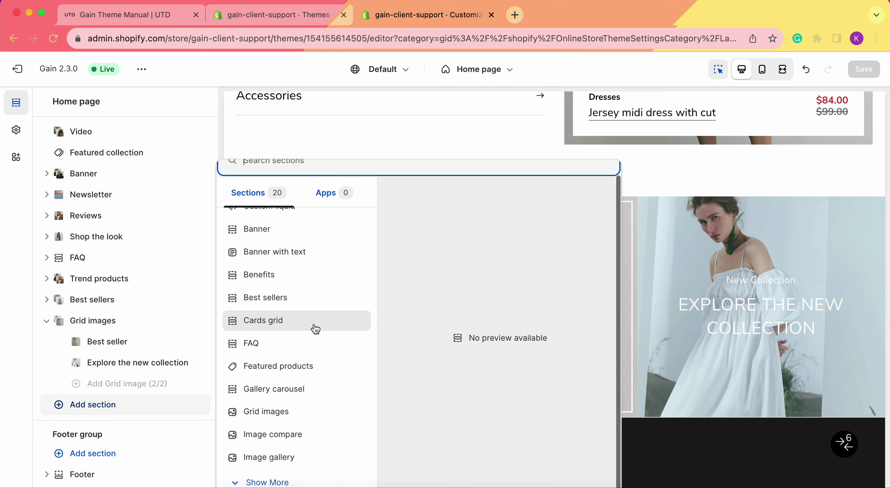
{"action": "left_click", "coordinate": [287, 417]}
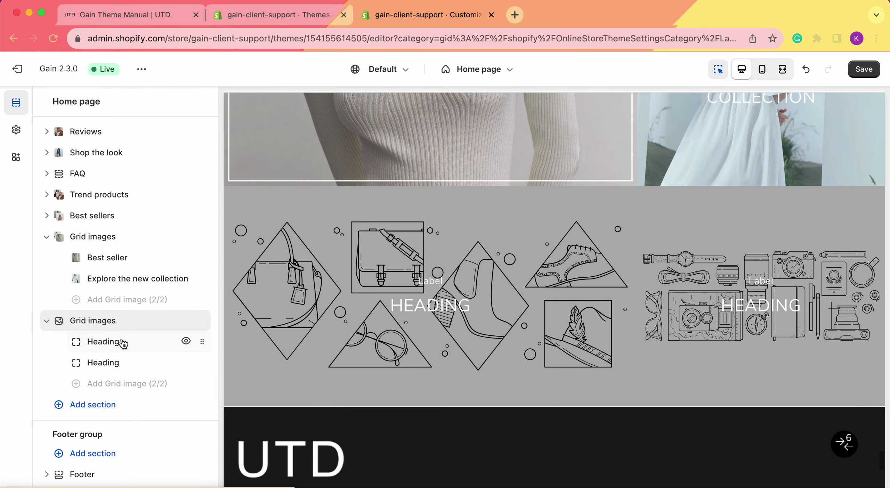
Set the big image position of the new Grid images section to Right
{"action": "left_click", "coordinate": [122, 343]}
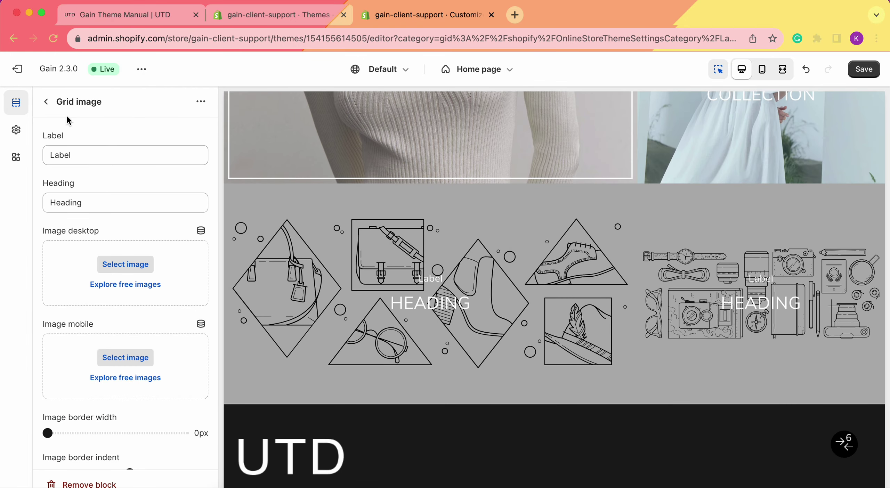
{"action": "left_click", "coordinate": [45, 104]}
{"action": "left_click", "coordinate": [100, 320]}
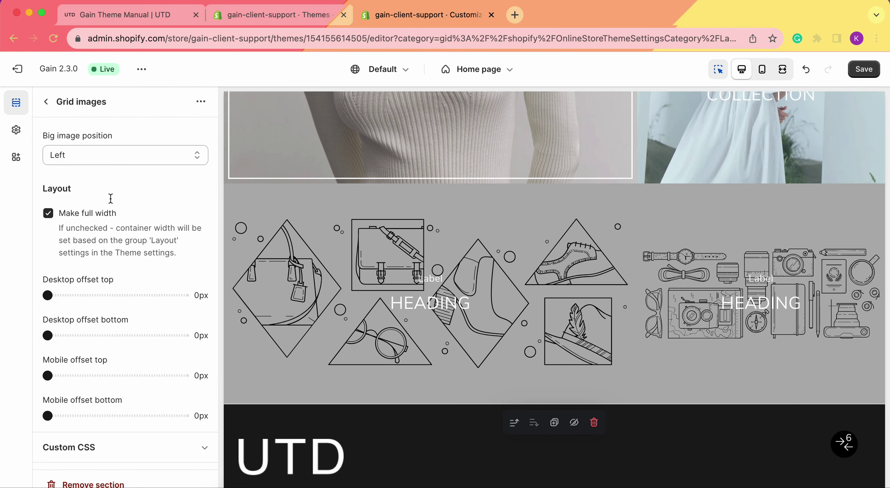
{"action": "left_click", "coordinate": [111, 154]}
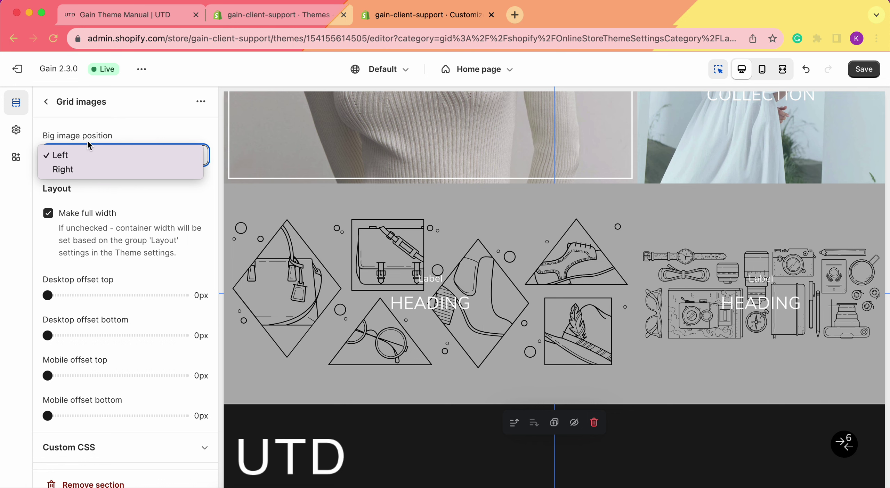
{"action": "left_click", "coordinate": [81, 167]}
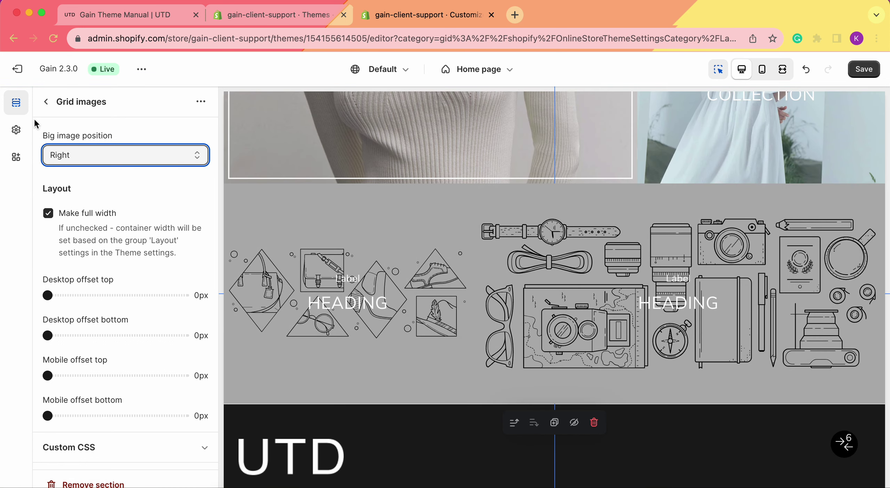
{"action": "left_click", "coordinate": [45, 101]}
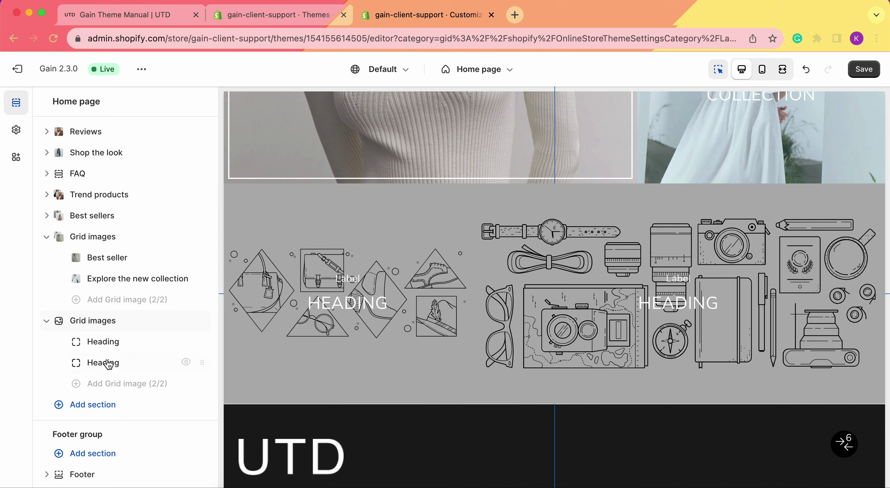
Use shoot30681_1_2 from the store library as the desktop image of the second Grid images section's first block
{"action": "left_click", "coordinate": [107, 345]}
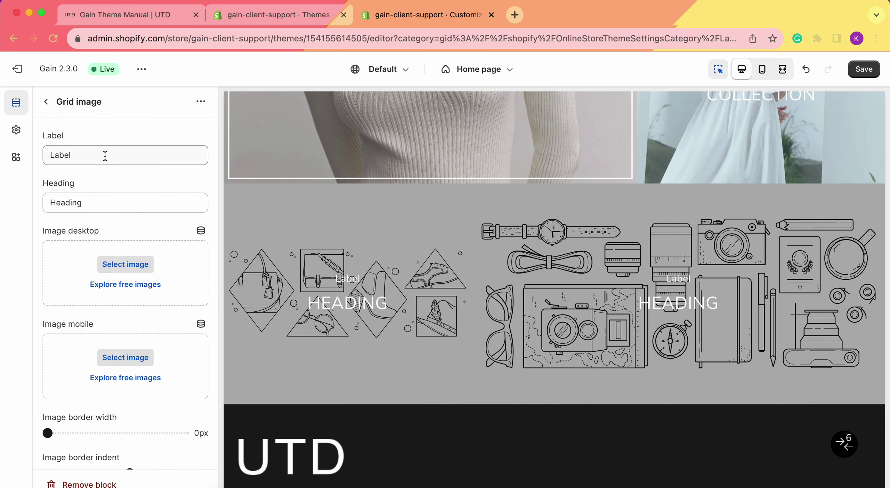
{"action": "left_click", "coordinate": [112, 262]}
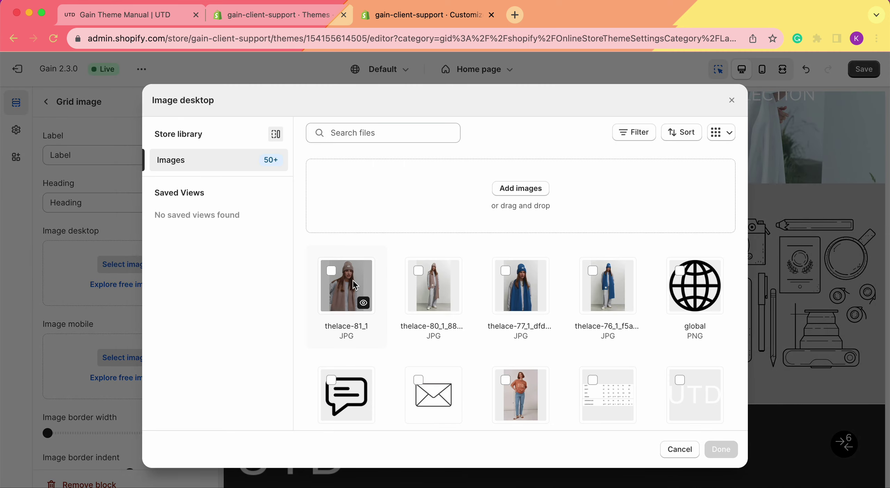
{"action": "scroll", "coordinate": [353, 280], "scroll_direction": "down", "scroll_amount": 5}
{"action": "scroll", "coordinate": [353, 280], "scroll_direction": "down", "scroll_amount": 10}
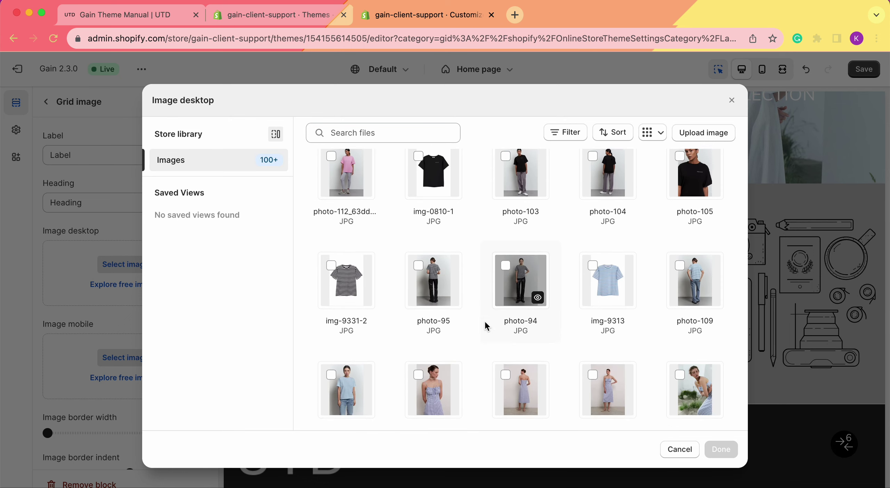
{"action": "scroll", "coordinate": [486, 326], "scroll_direction": "down", "scroll_amount": 2}
{"action": "scroll", "coordinate": [486, 326], "scroll_direction": "down", "scroll_amount": 15}
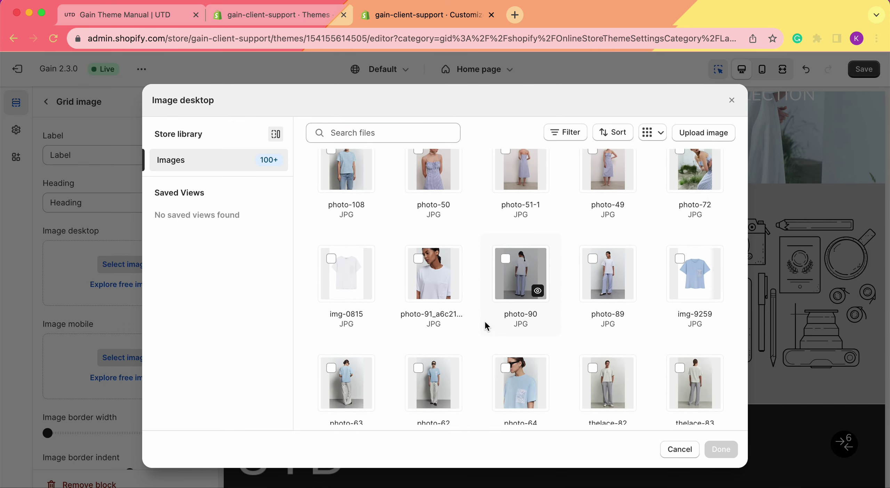
{"action": "scroll", "coordinate": [486, 326], "scroll_direction": "down", "scroll_amount": 15}
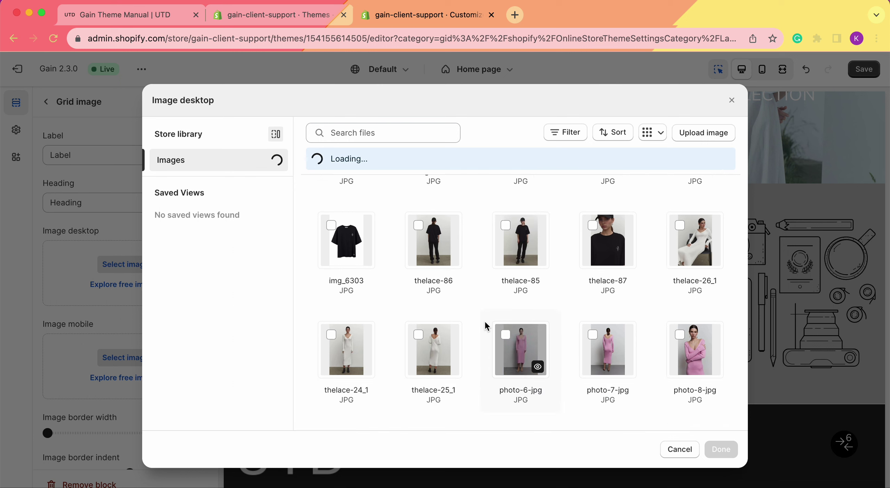
{"action": "scroll", "coordinate": [486, 326], "scroll_direction": "down", "scroll_amount": 14}
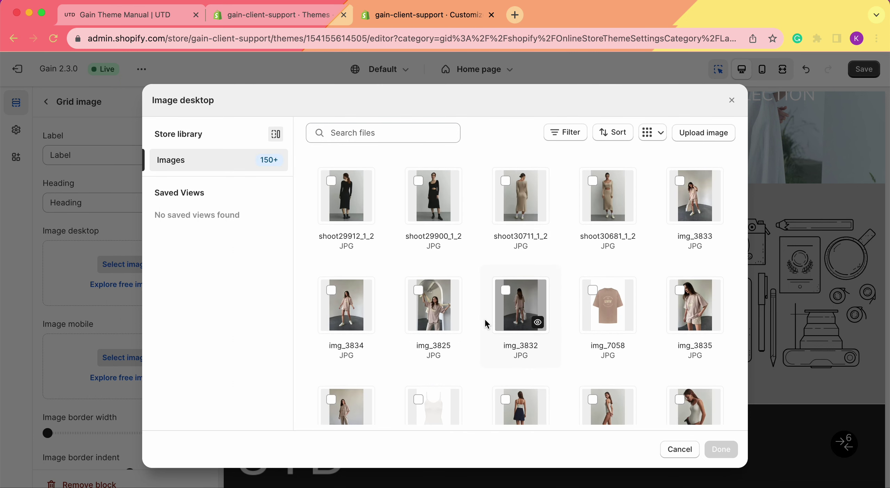
{"action": "left_click", "coordinate": [553, 198]}
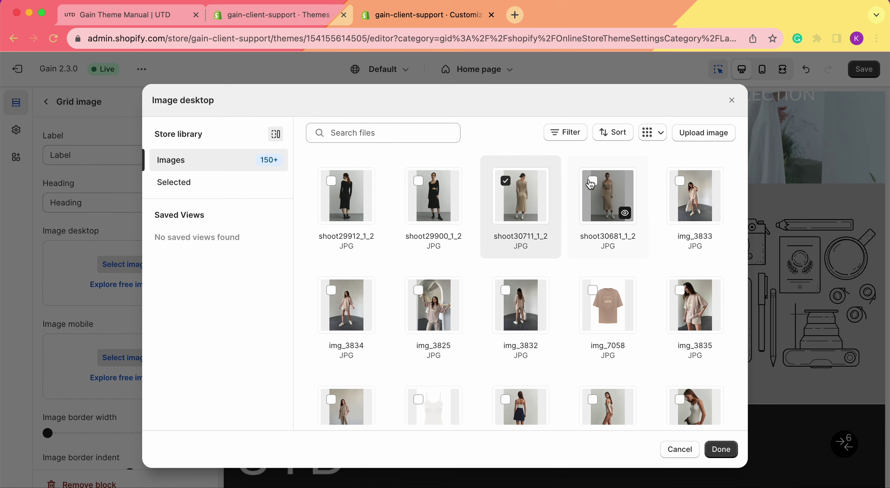
{"action": "left_click", "coordinate": [591, 184]}
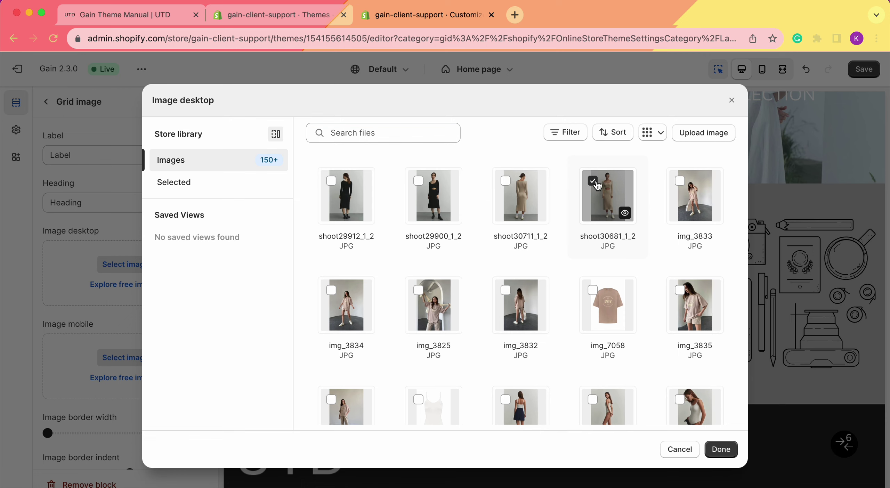
{"action": "left_click", "coordinate": [721, 449]}
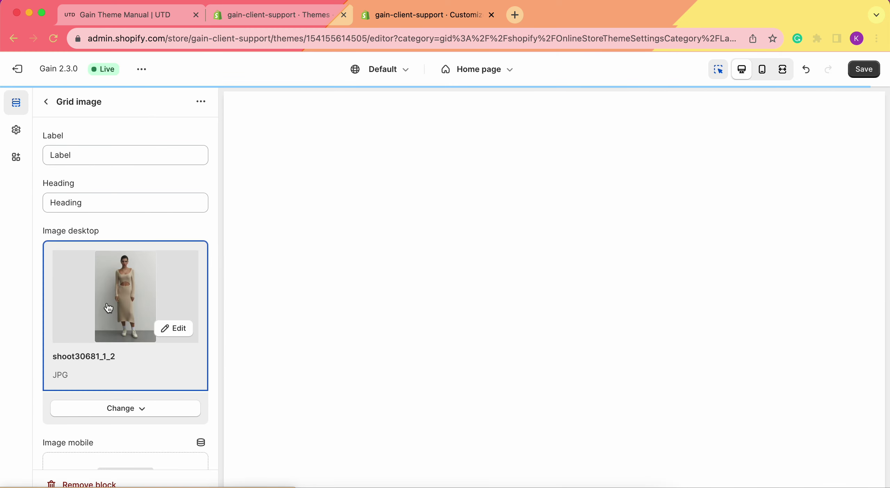
{"action": "scroll", "coordinate": [108, 308], "scroll_direction": "down", "scroll_amount": 3}
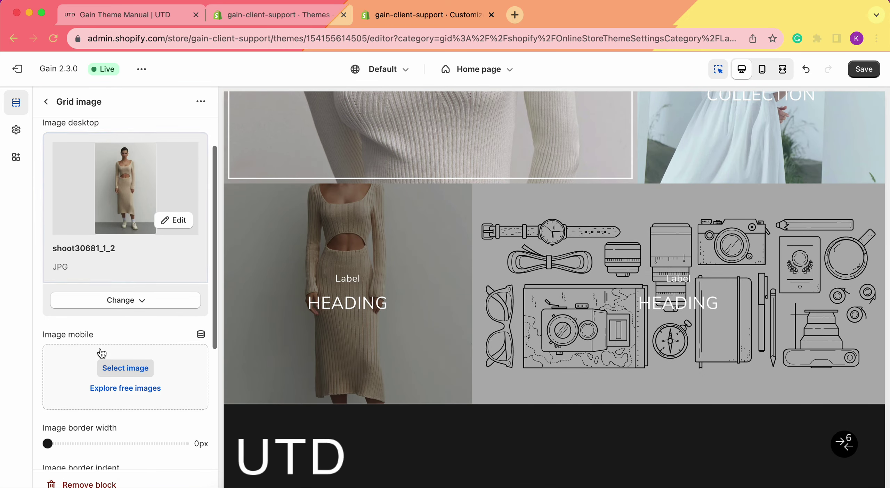
{"action": "scroll", "coordinate": [103, 351], "scroll_direction": "down", "scroll_amount": 2}
{"action": "scroll", "coordinate": [132, 334], "scroll_direction": "down", "scroll_amount": 5}
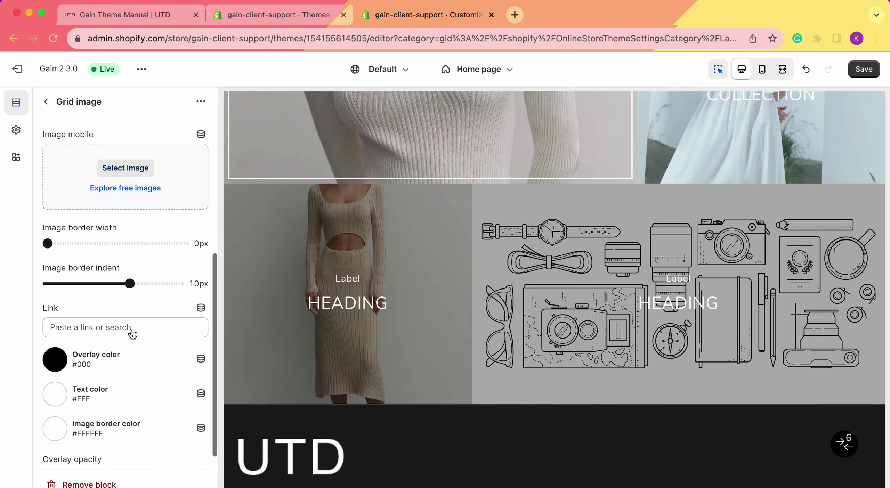
{"action": "left_click", "coordinate": [47, 102]}
Use photo-52-jpg from the store library as the desktop image of the second Grid images section's second block
{"action": "left_click", "coordinate": [108, 362]}
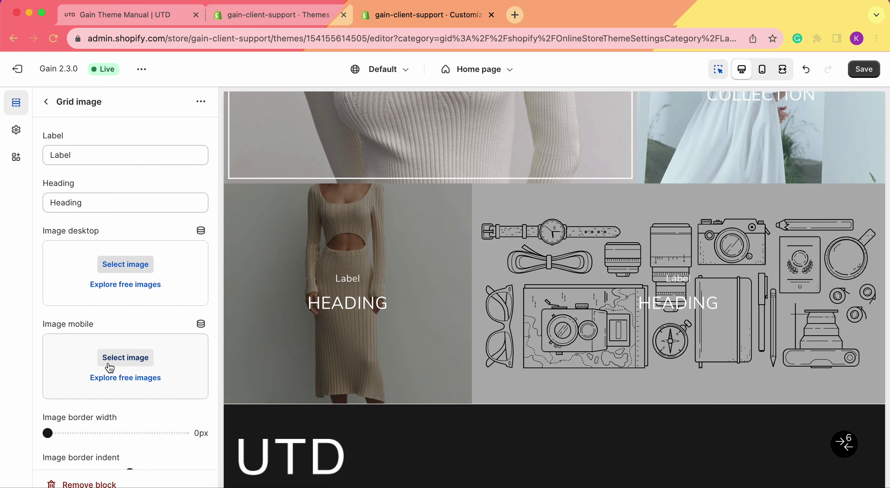
{"action": "scroll", "coordinate": [125, 209], "scroll_direction": "down", "scroll_amount": 2}
{"action": "left_click", "coordinate": [125, 218]}
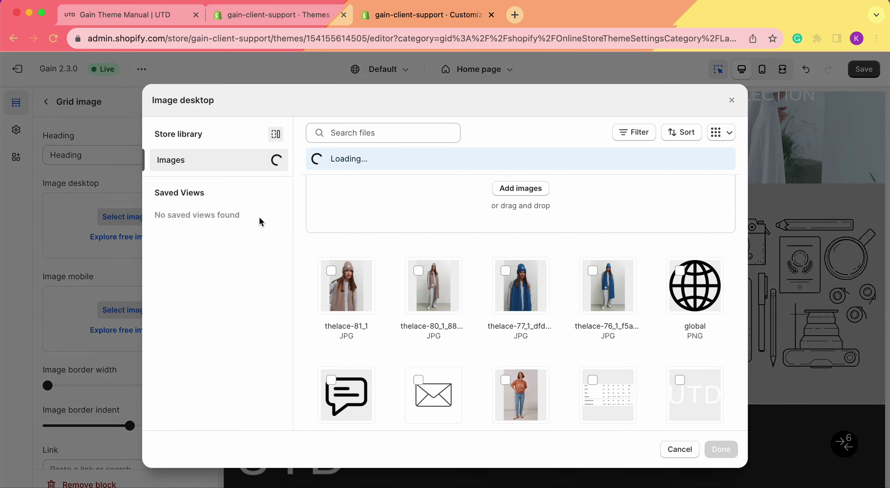
{"action": "scroll", "coordinate": [562, 271], "scroll_direction": "down", "scroll_amount": 15}
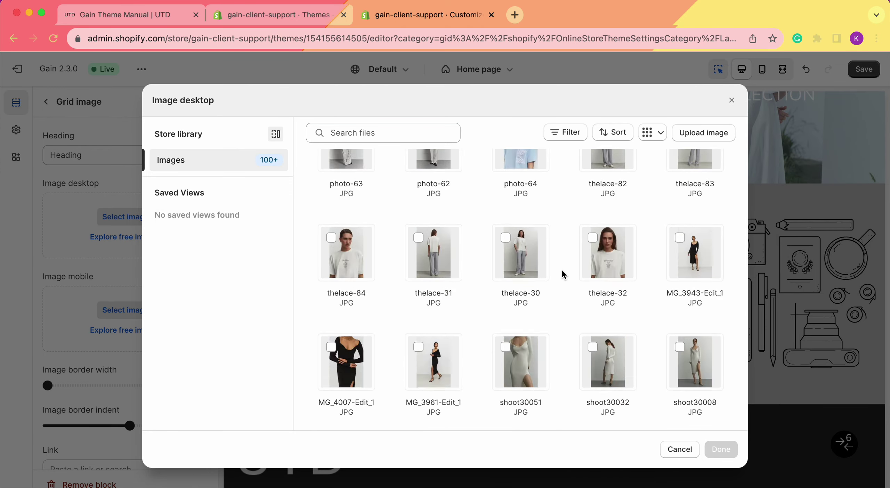
{"action": "scroll", "coordinate": [561, 268], "scroll_direction": "down", "scroll_amount": 10}
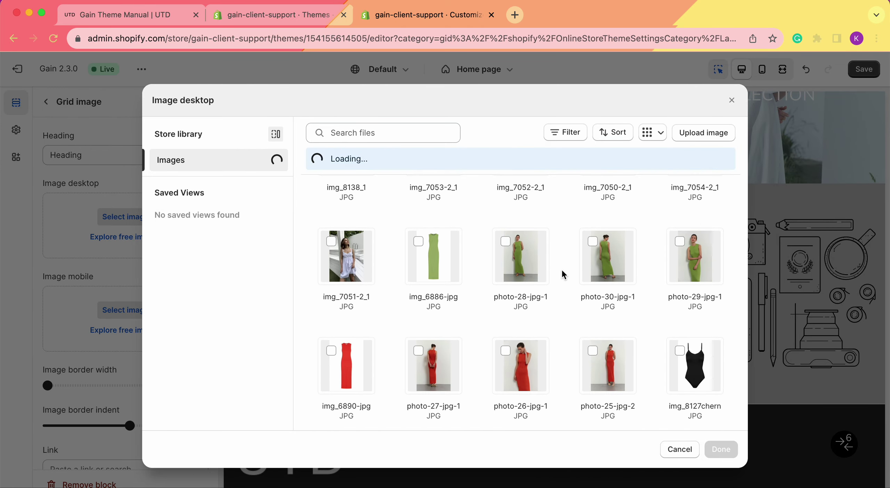
{"action": "scroll", "coordinate": [562, 270], "scroll_direction": "down", "scroll_amount": 8}
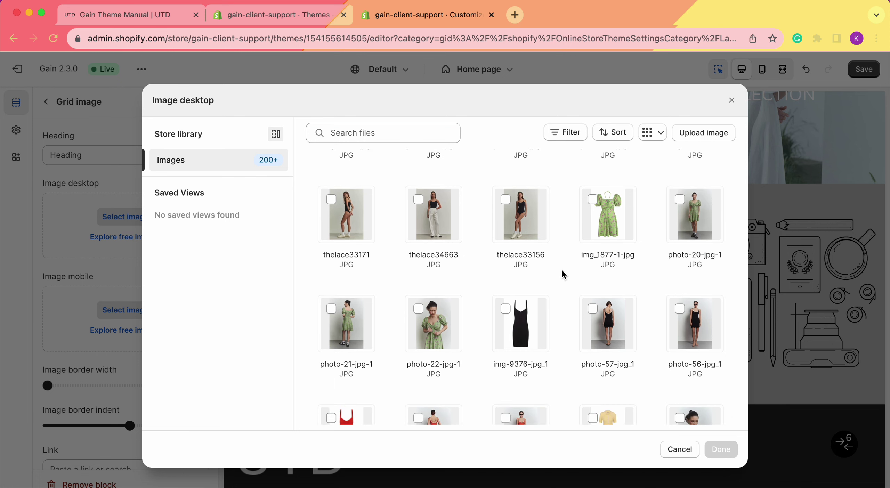
{"action": "scroll", "coordinate": [562, 272], "scroll_direction": "down", "scroll_amount": 7}
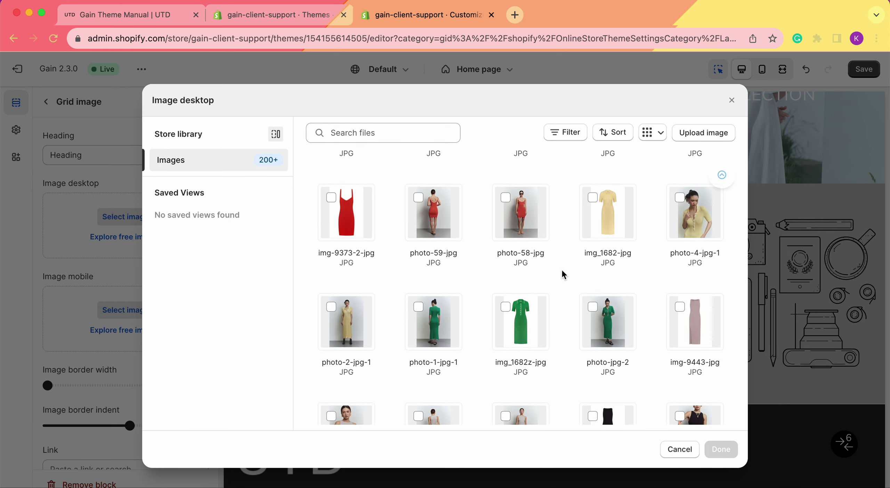
{"action": "scroll", "coordinate": [562, 273], "scroll_direction": "down", "scroll_amount": 4}
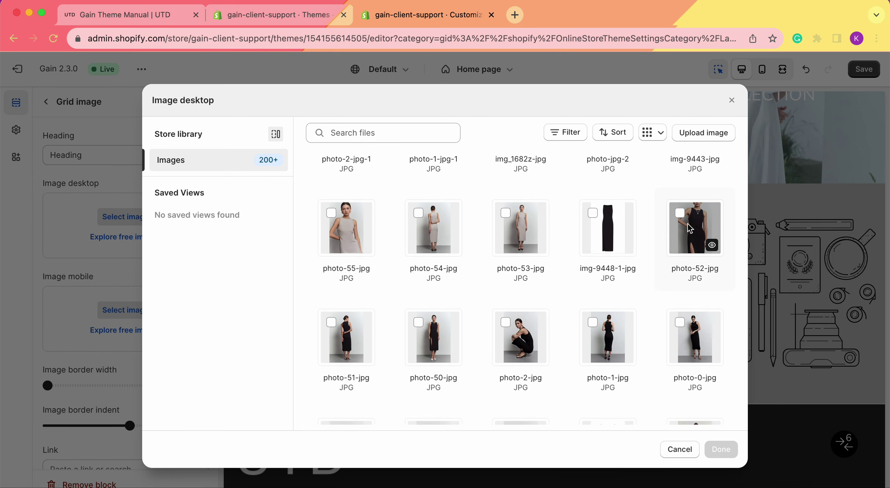
{"action": "left_click", "coordinate": [684, 222]}
{"action": "left_click", "coordinate": [721, 449]}
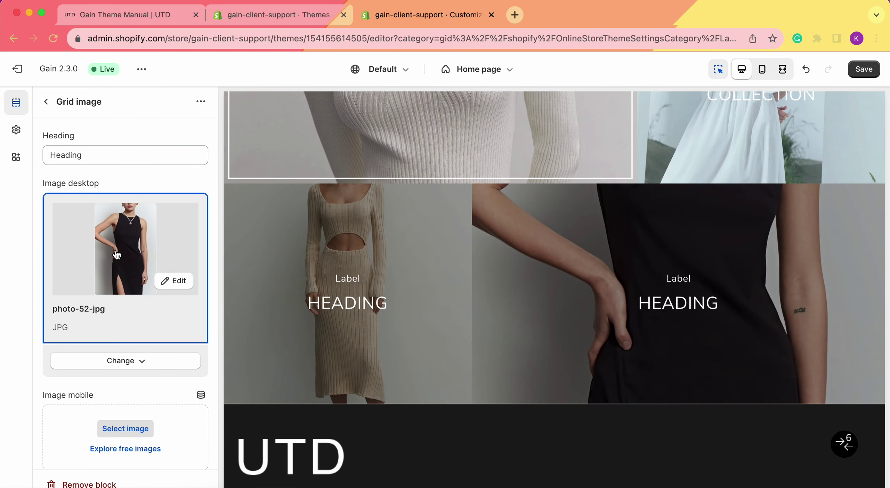
Set the focal point of photo-52-jpg on the model's necklace pendant and save the image edit
{"action": "left_click", "coordinate": [161, 278]}
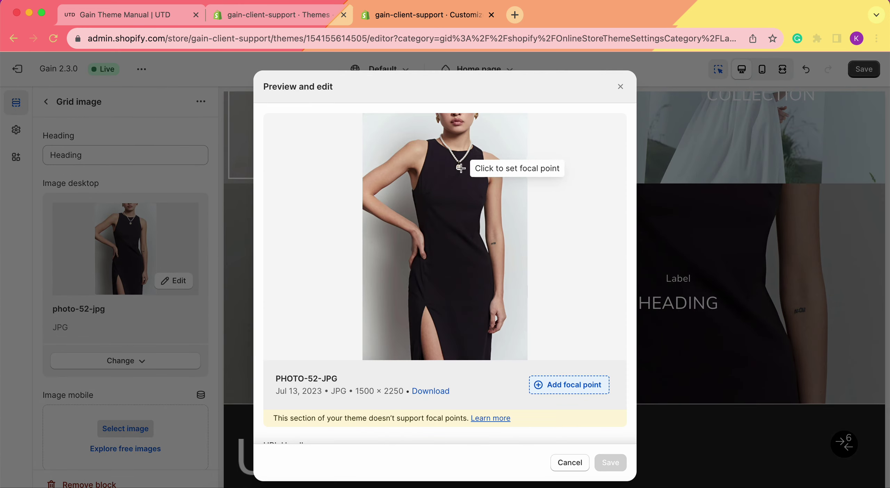
{"action": "left_click", "coordinate": [460, 165]}
{"action": "left_click", "coordinate": [610, 462]}
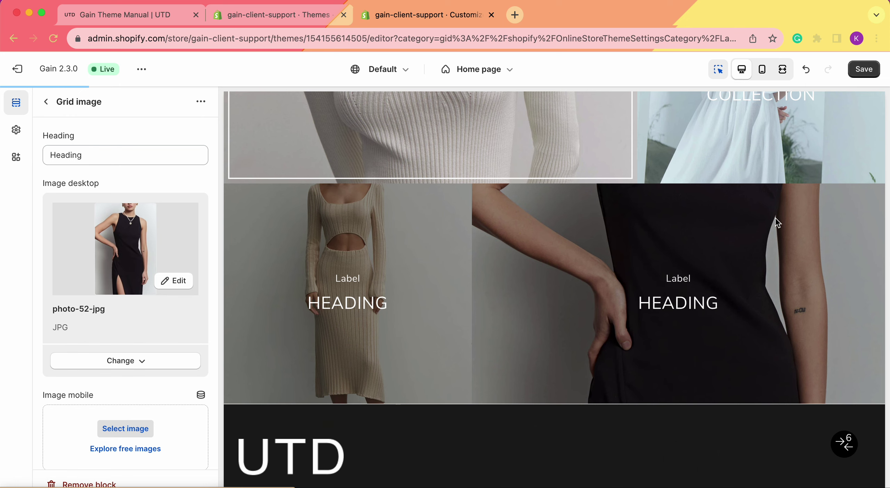
Link the black dress grid image to the product "Free cut maxi sundress" and save the home page
{"action": "scroll", "coordinate": [132, 261], "scroll_direction": "down", "scroll_amount": 5}
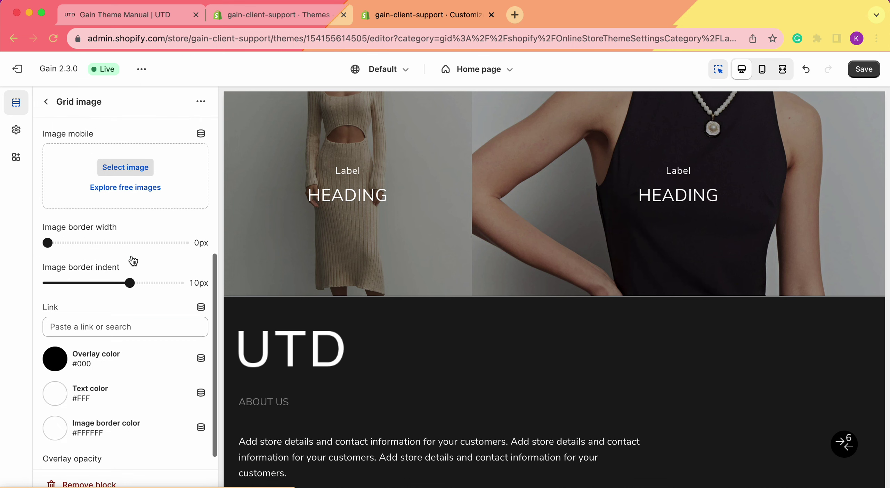
{"action": "scroll", "coordinate": [133, 260], "scroll_direction": "down", "scroll_amount": 1}
{"action": "left_click", "coordinate": [107, 305]}
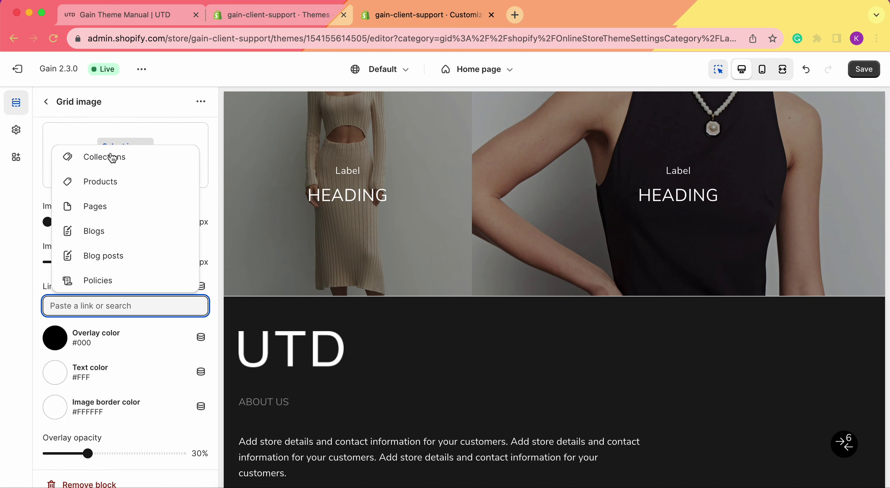
{"action": "left_click", "coordinate": [114, 209]}
{"action": "left_click", "coordinate": [7, 257]}
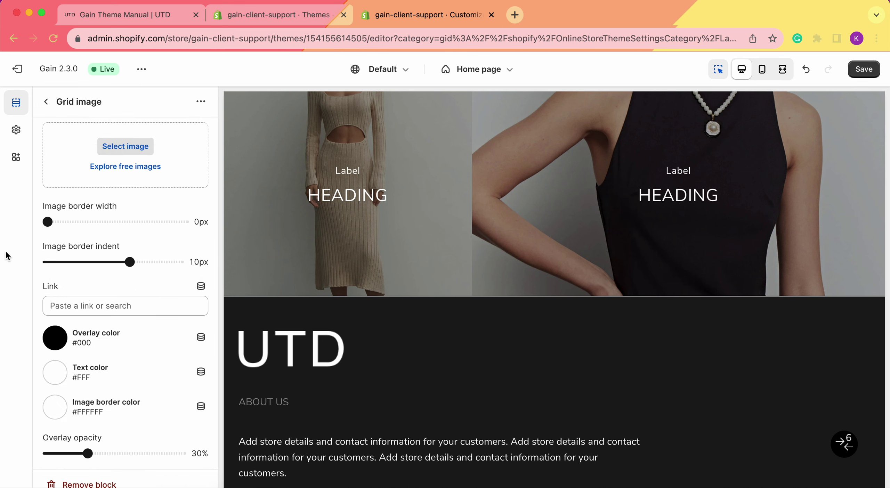
{"action": "left_click", "coordinate": [101, 306]}
{"action": "left_click", "coordinate": [116, 182]}
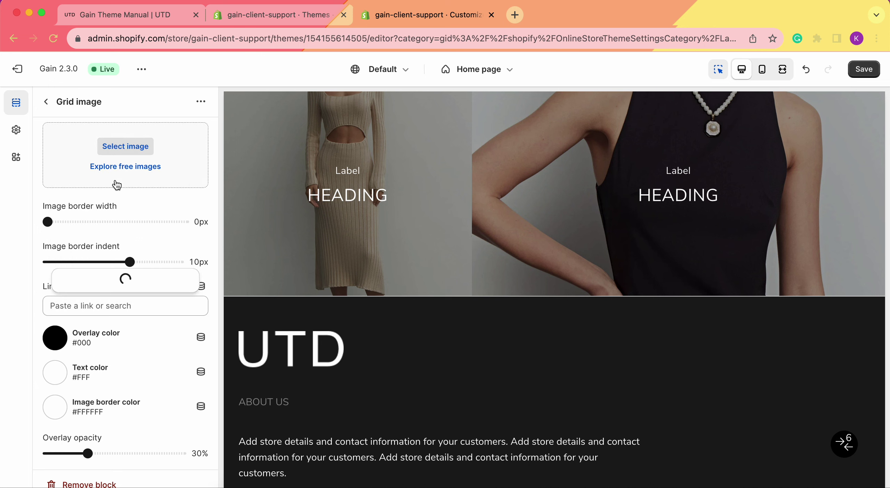
{"action": "scroll", "coordinate": [112, 248], "scroll_direction": "down", "scroll_amount": 15}
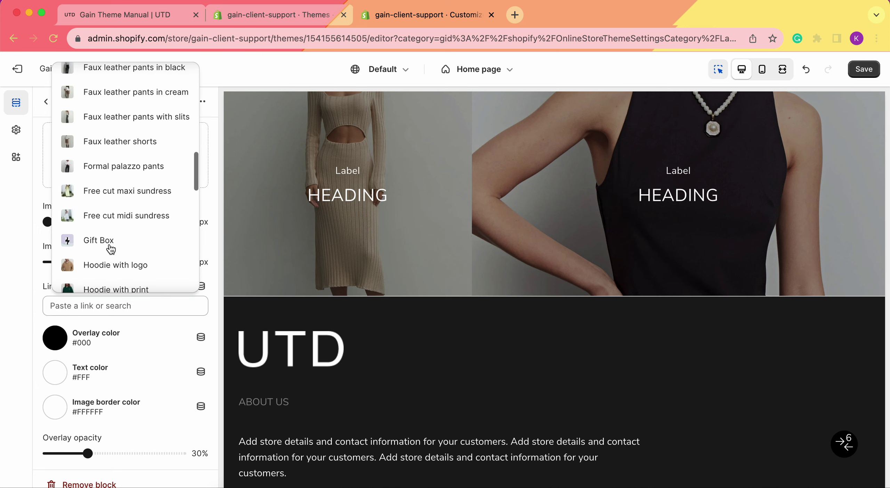
{"action": "left_click", "coordinate": [122, 193]}
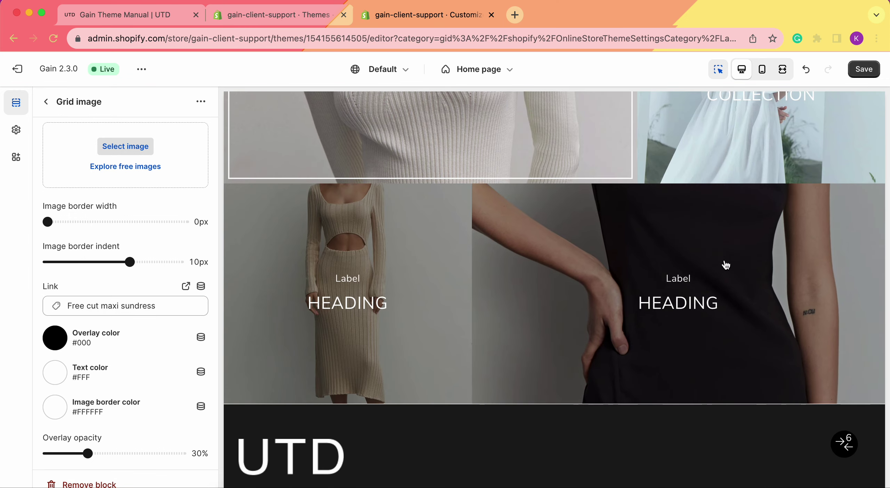
{"action": "left_click", "coordinate": [867, 70]}
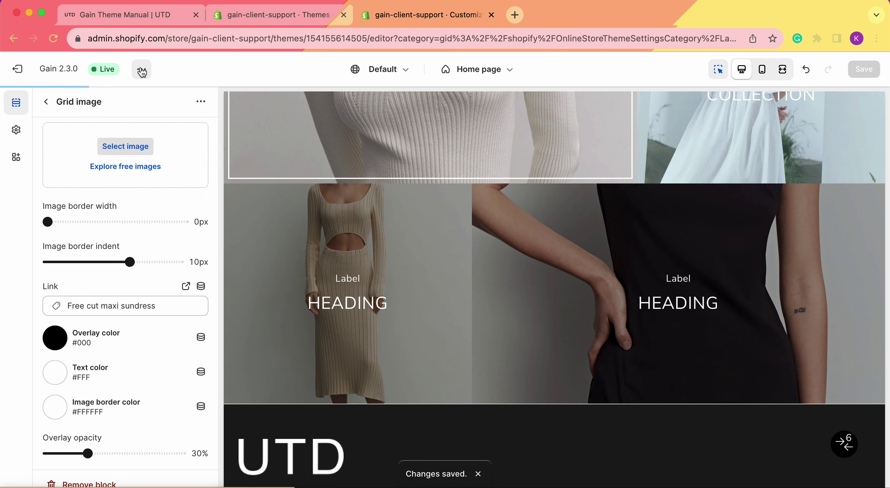
View the live storefront in a new tab and examine both Grid images sections on the home page
{"action": "left_click", "coordinate": [142, 71]}
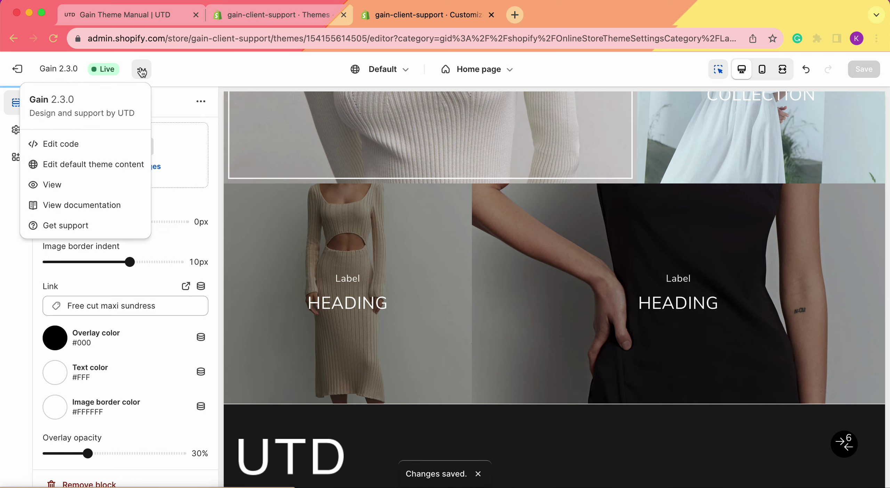
{"action": "left_click", "coordinate": [66, 186]}
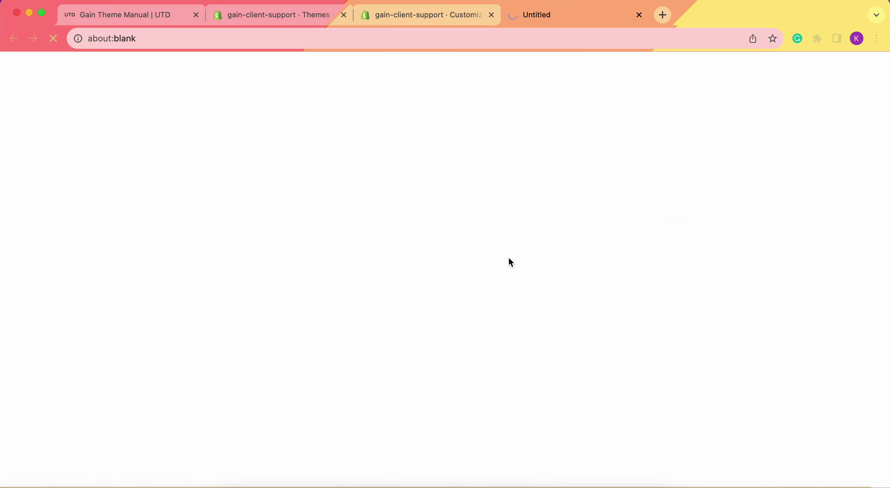
{"action": "scroll", "coordinate": [509, 261], "scroll_direction": "down", "scroll_amount": 10}
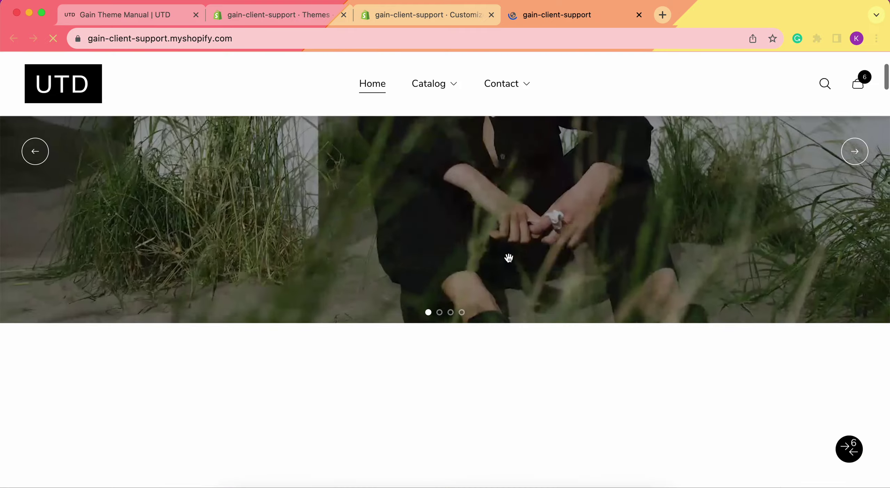
{"action": "scroll", "coordinate": [509, 264], "scroll_direction": "down", "scroll_amount": 15}
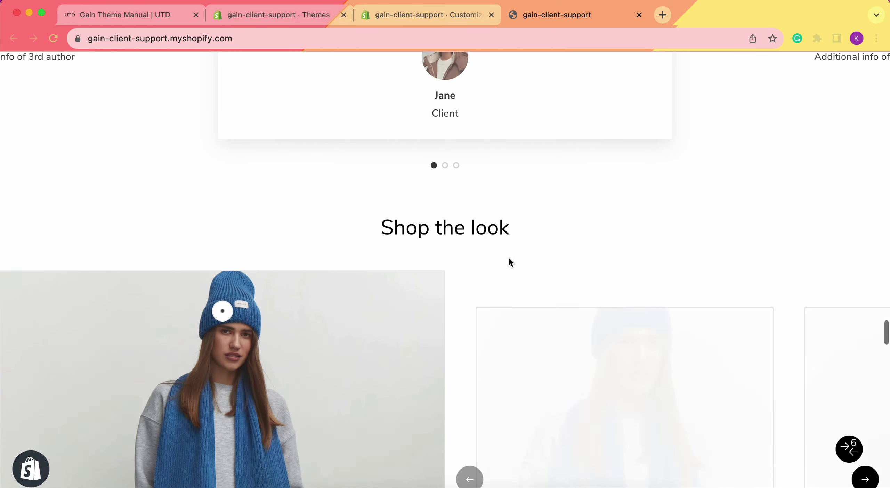
{"action": "scroll", "coordinate": [509, 263], "scroll_direction": "up", "scroll_amount": 20}
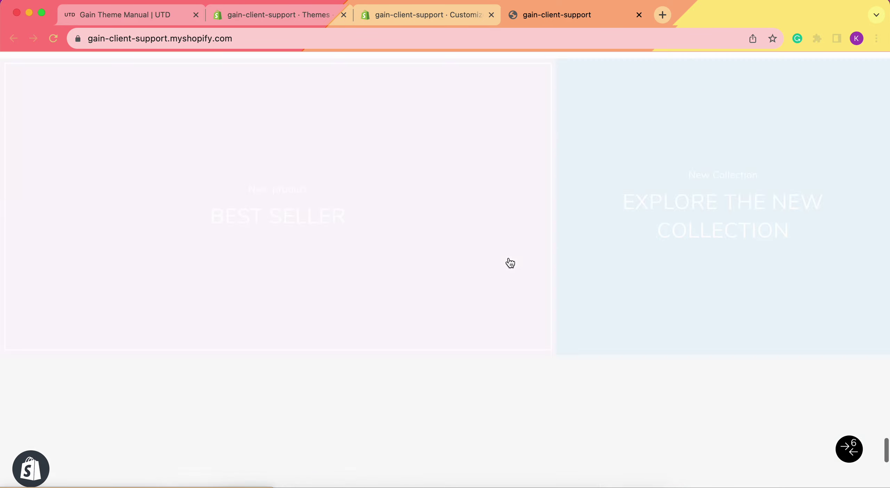
{"action": "scroll", "coordinate": [510, 263], "scroll_direction": "up", "scroll_amount": 3}
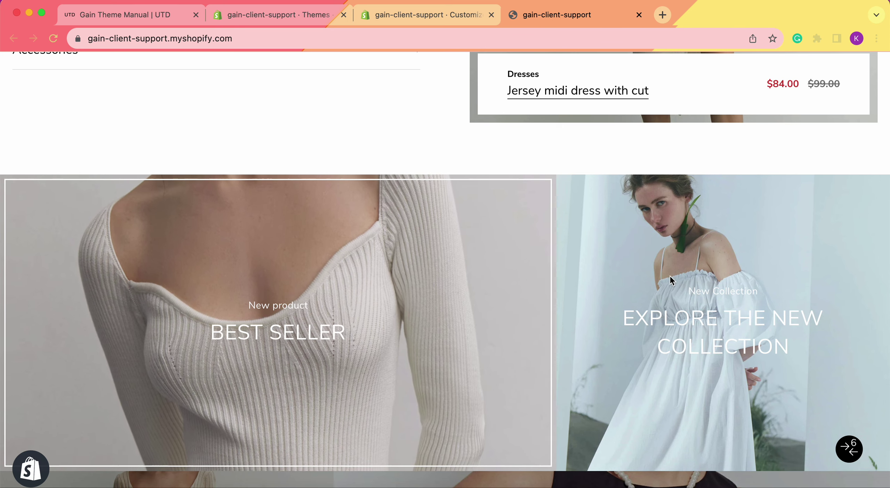
{"action": "scroll", "coordinate": [670, 280], "scroll_direction": "down", "scroll_amount": 9}
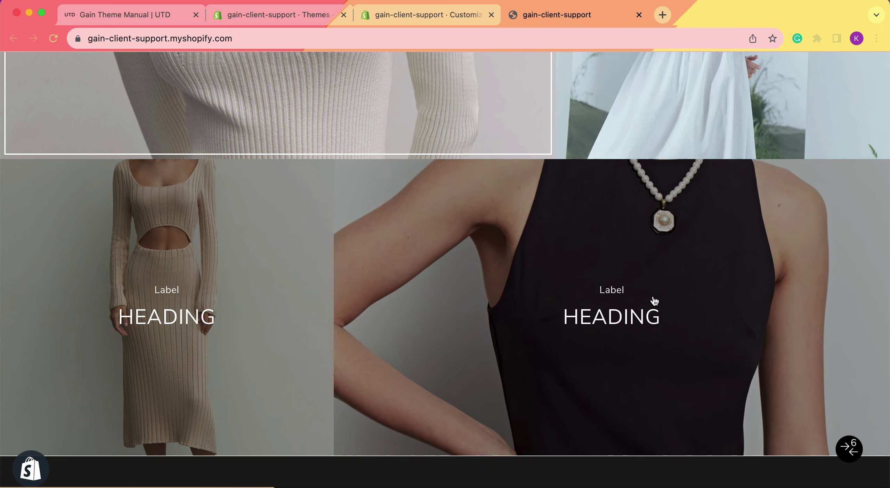
Compare the image layout, overlays and text of the upper and lower Grid images sections on the storefront home page
{"action": "scroll", "coordinate": [294, 274], "scroll_direction": "up", "scroll_amount": 8}
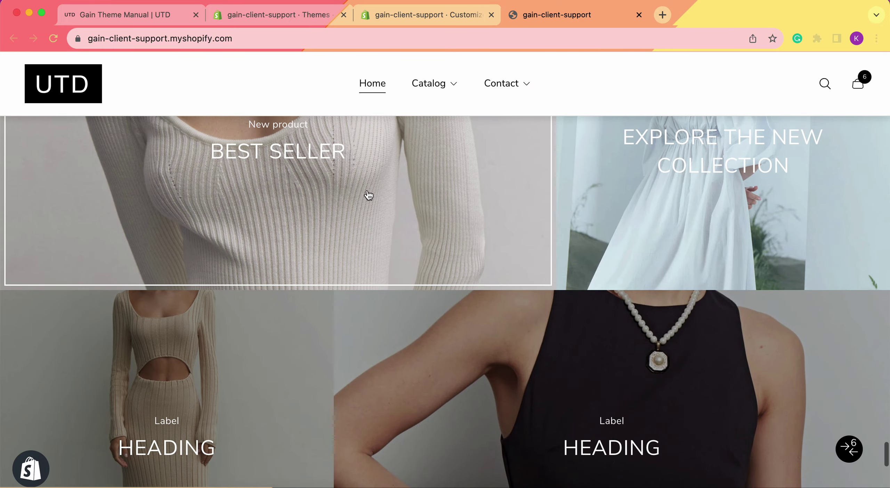
{"action": "scroll", "coordinate": [314, 330], "scroll_direction": "down", "scroll_amount": 5}
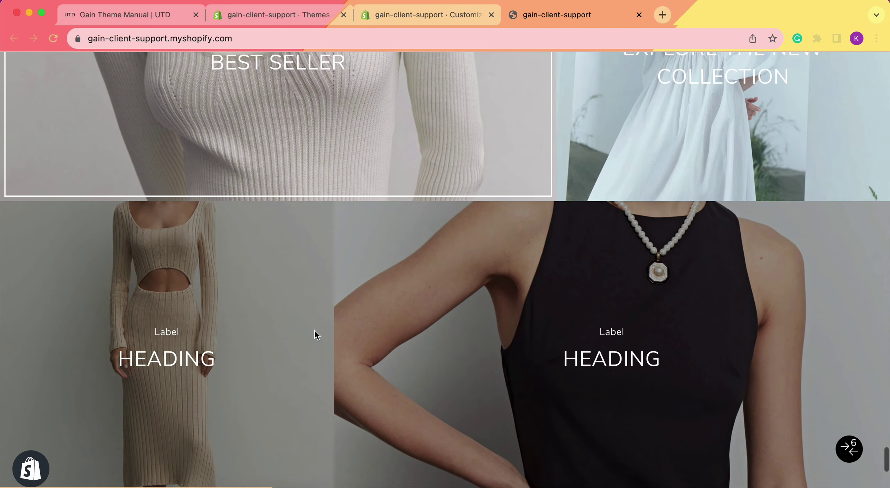
{"action": "scroll", "coordinate": [613, 265], "scroll_direction": "down", "scroll_amount": 2}
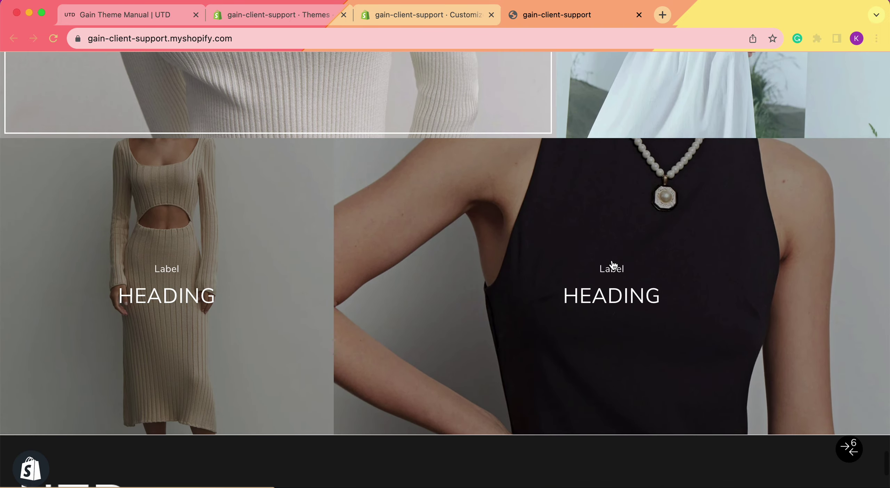
{"action": "scroll", "coordinate": [613, 265], "scroll_direction": "up", "scroll_amount": 3}
{"action": "scroll", "coordinate": [613, 266], "scroll_direction": "up", "scroll_amount": 3}
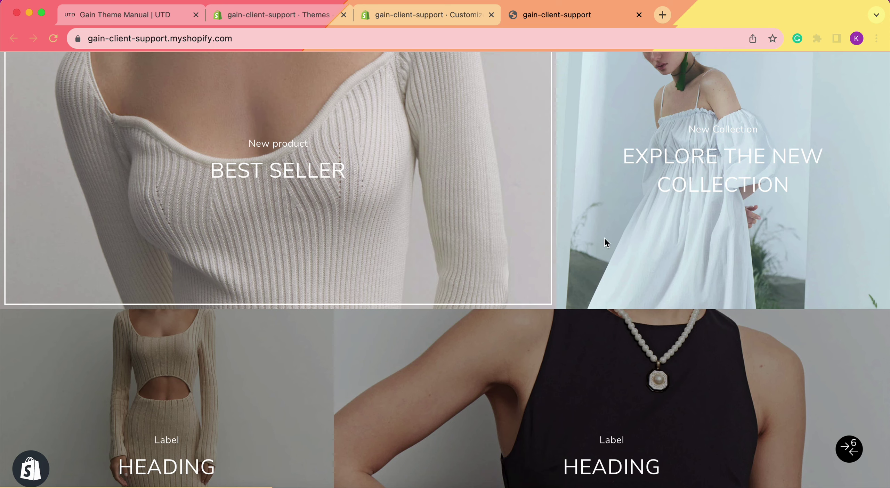
{"action": "scroll", "coordinate": [631, 249], "scroll_direction": "down", "scroll_amount": 5}
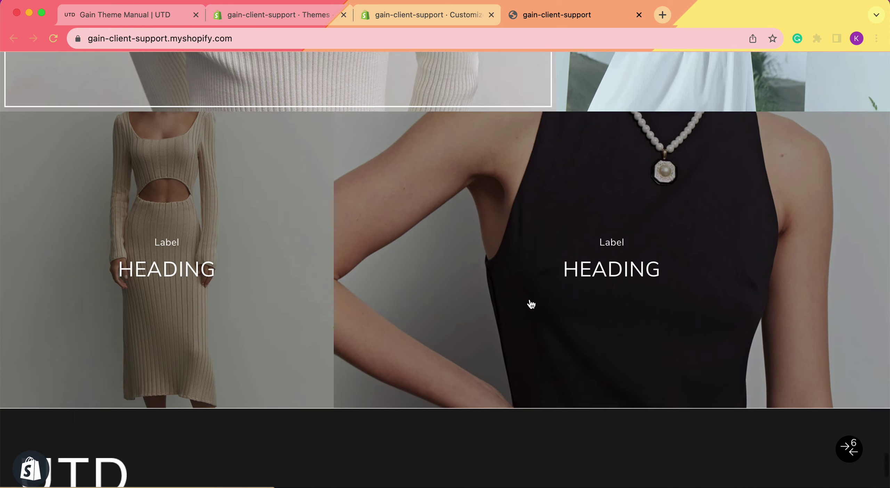
{"action": "scroll", "coordinate": [531, 304], "scroll_direction": "down", "scroll_amount": 2}
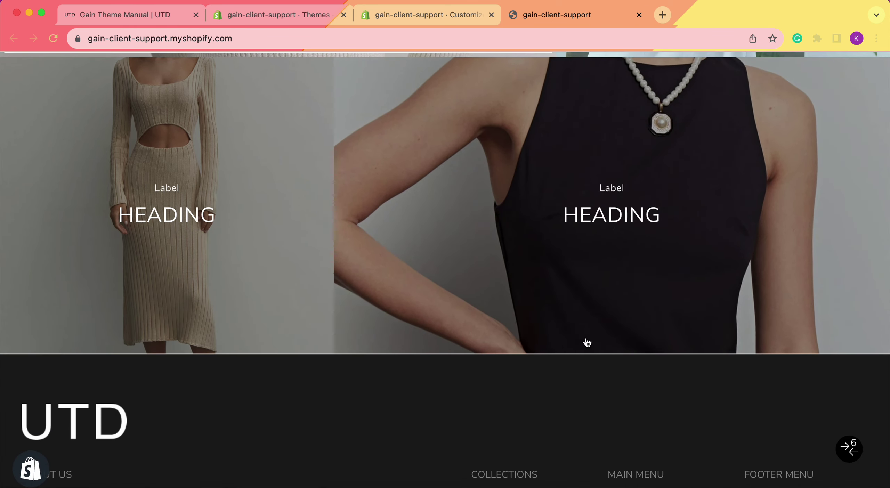
{"action": "scroll", "coordinate": [587, 342], "scroll_direction": "up", "scroll_amount": 10}
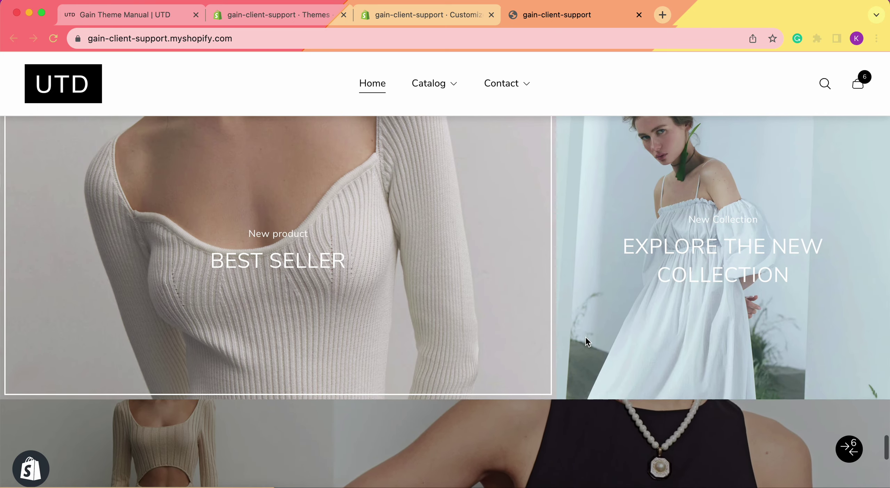
{"action": "scroll", "coordinate": [453, 294], "scroll_direction": "down", "scroll_amount": 7}
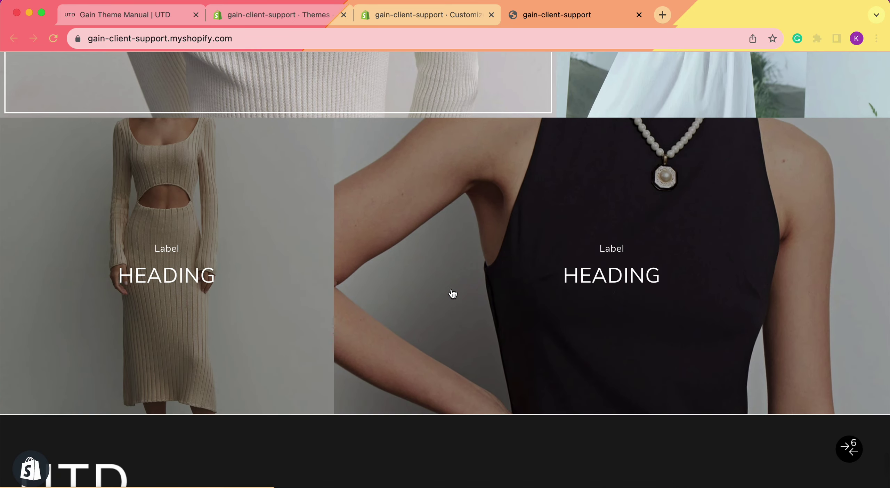
Return to the theme editor, leave the grid image block's settings and locate the second Grid images section in the home page's section list
{"action": "left_click", "coordinate": [437, 20]}
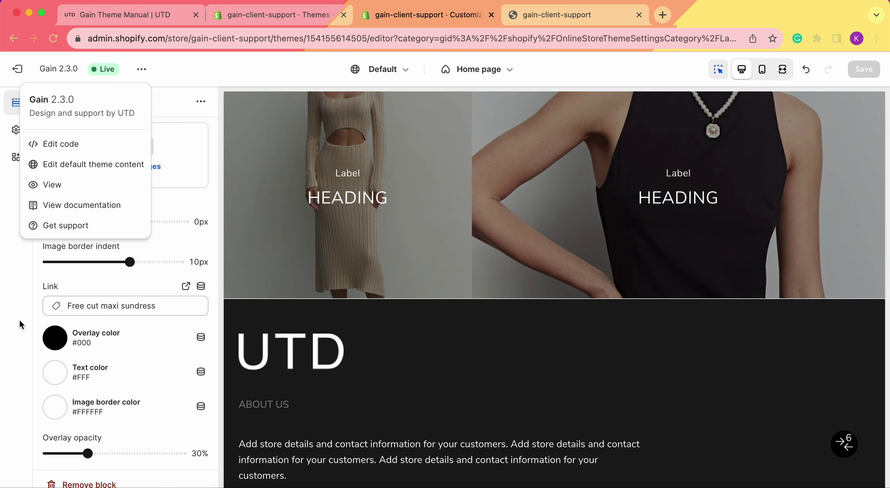
{"action": "left_click", "coordinate": [19, 318]}
{"action": "left_click", "coordinate": [46, 102]}
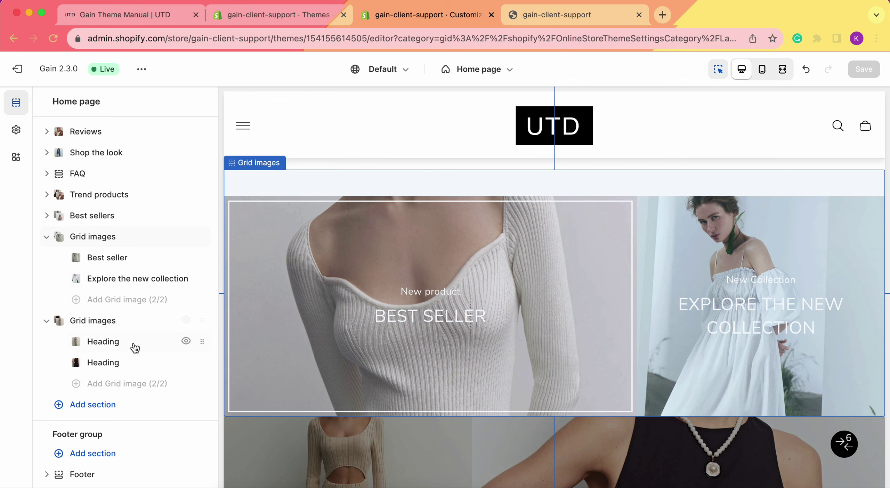
{"action": "mouse_move", "coordinate": [131, 325]}
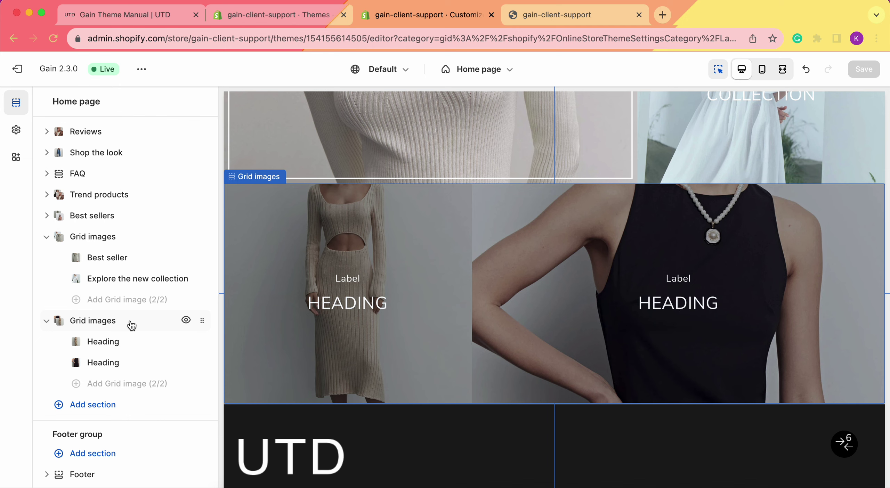
Switch to the Gain Theme Manual and examine the Best sellers article's preview and its instructions for adding a section
{"action": "left_click", "coordinate": [130, 15]}
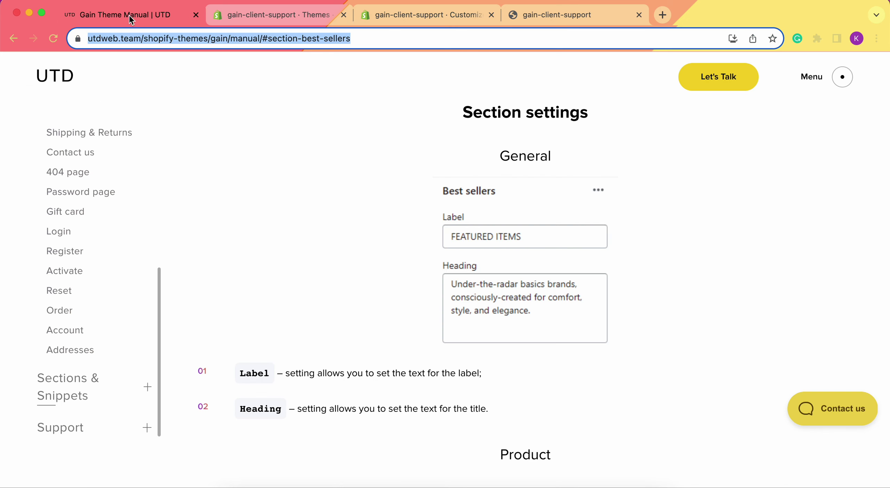
{"action": "left_click", "coordinate": [404, 216]}
{"action": "scroll", "coordinate": [598, 208], "scroll_direction": "up", "scroll_amount": 15}
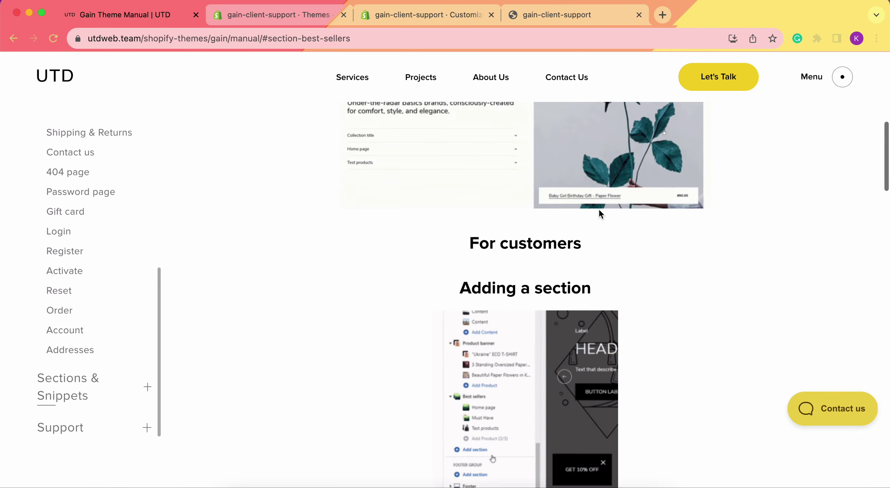
{"action": "scroll", "coordinate": [597, 208], "scroll_direction": "down", "scroll_amount": 12}
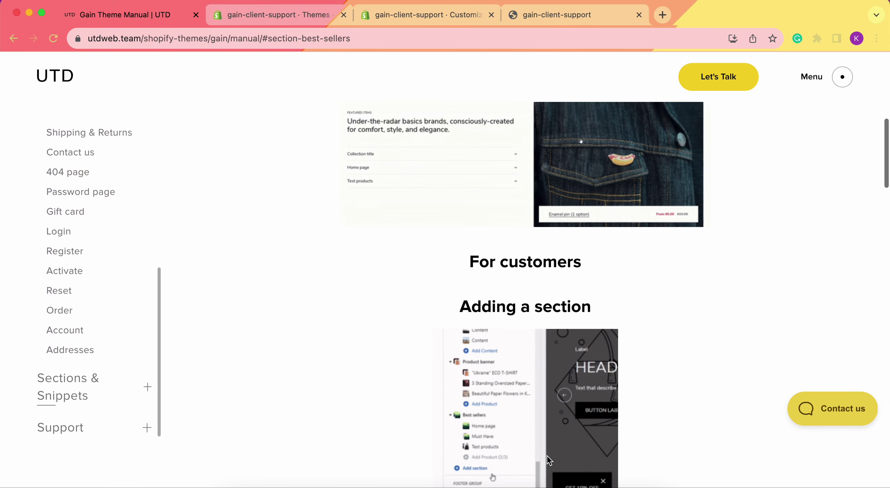
{"action": "scroll", "coordinate": [746, 306], "scroll_direction": "down", "scroll_amount": 3}
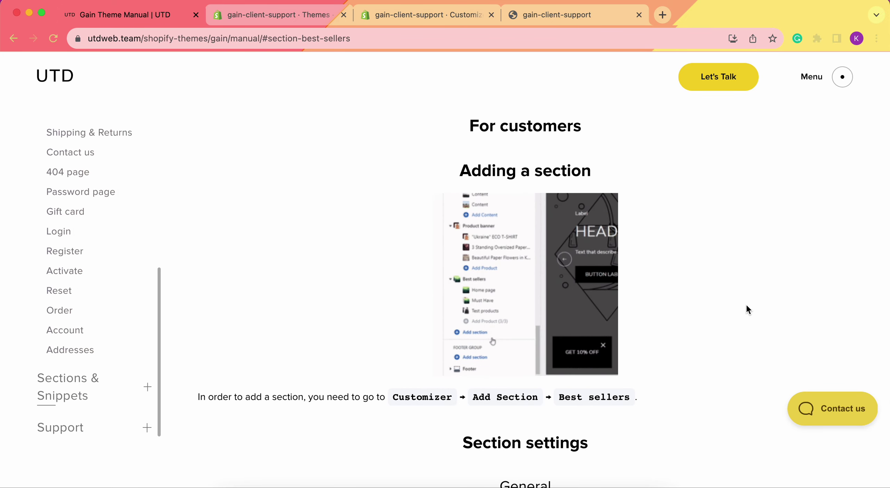